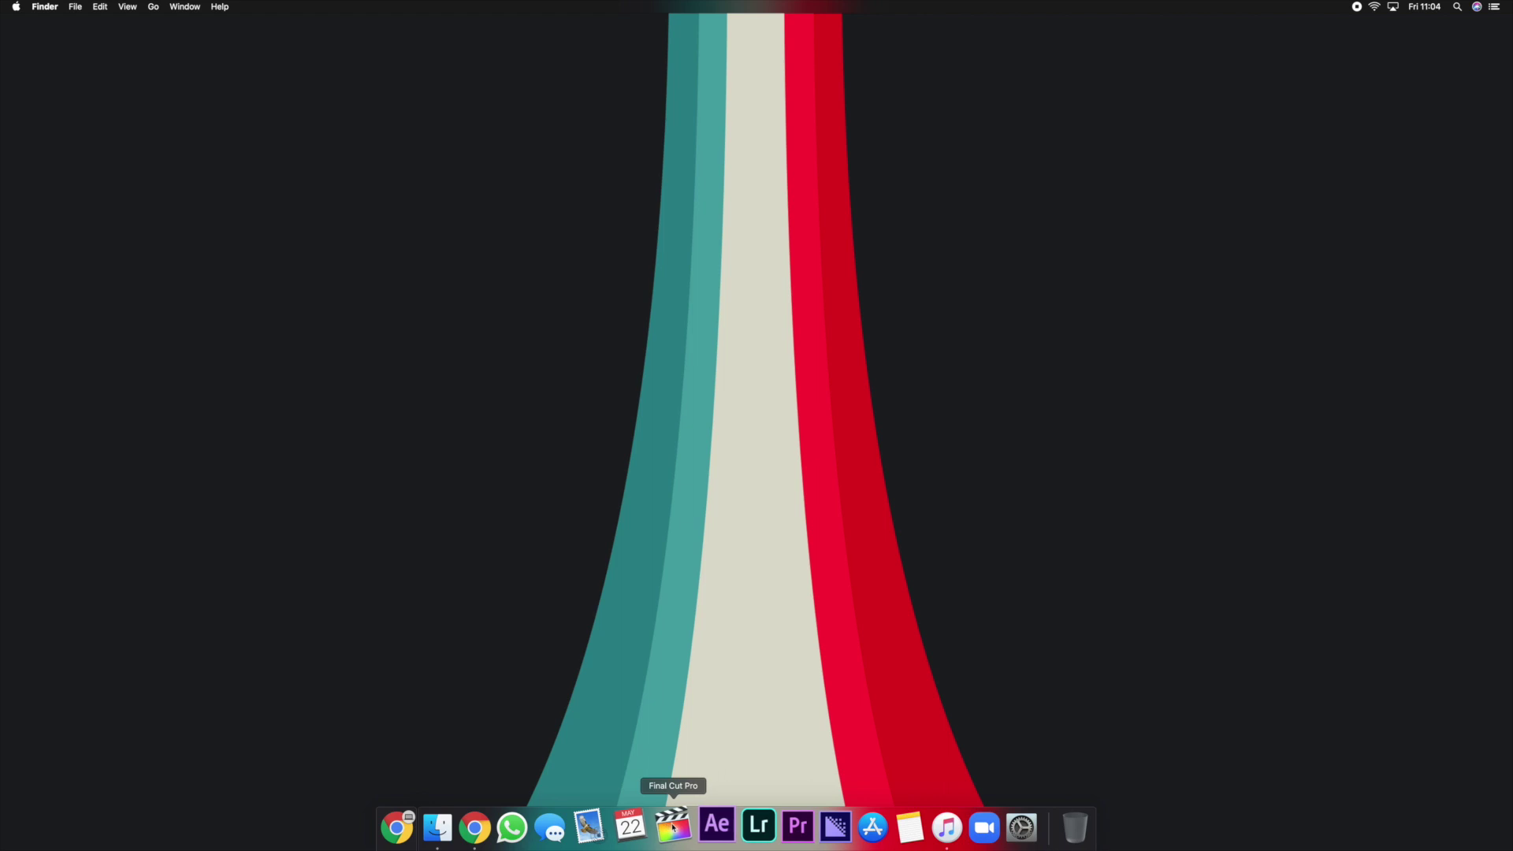
Step: Launch Final Cut Pro and inspect the 22-05-2020 event and the library's storage properties
left_click(674, 827)
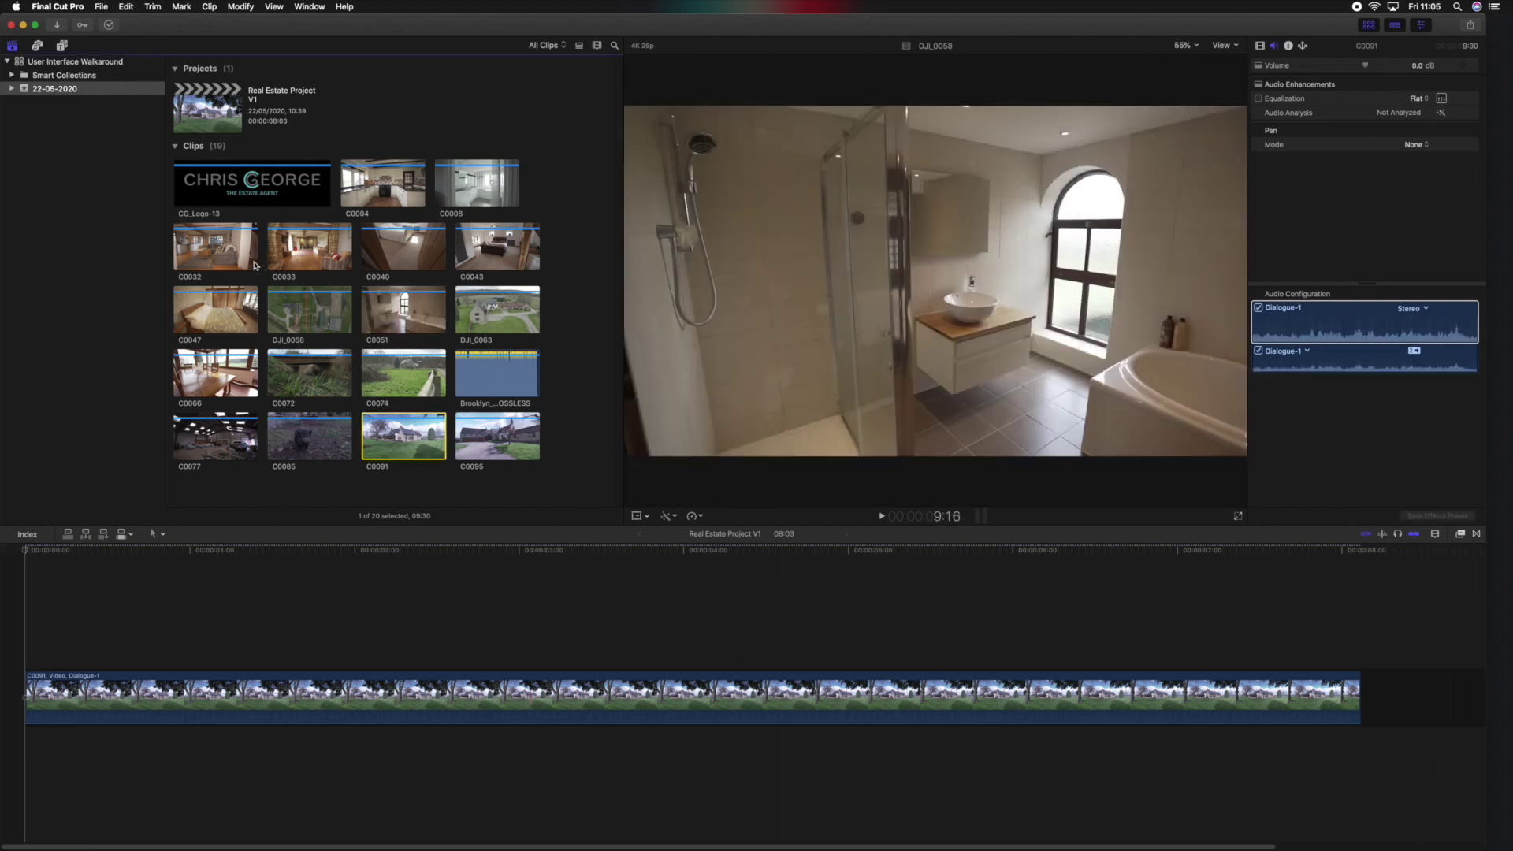
left_click(35, 134)
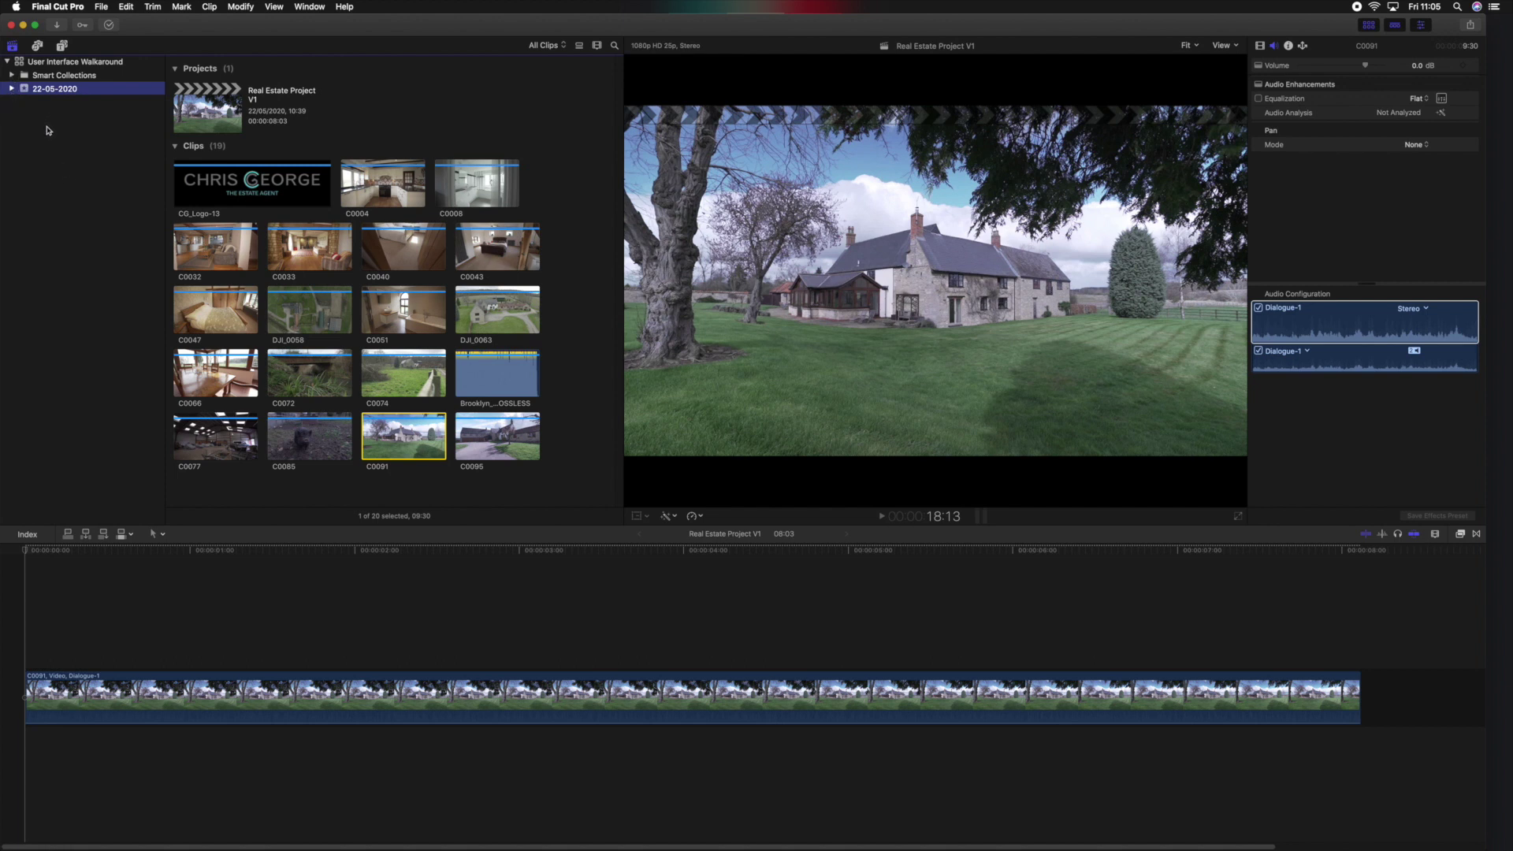
left_click(60, 63)
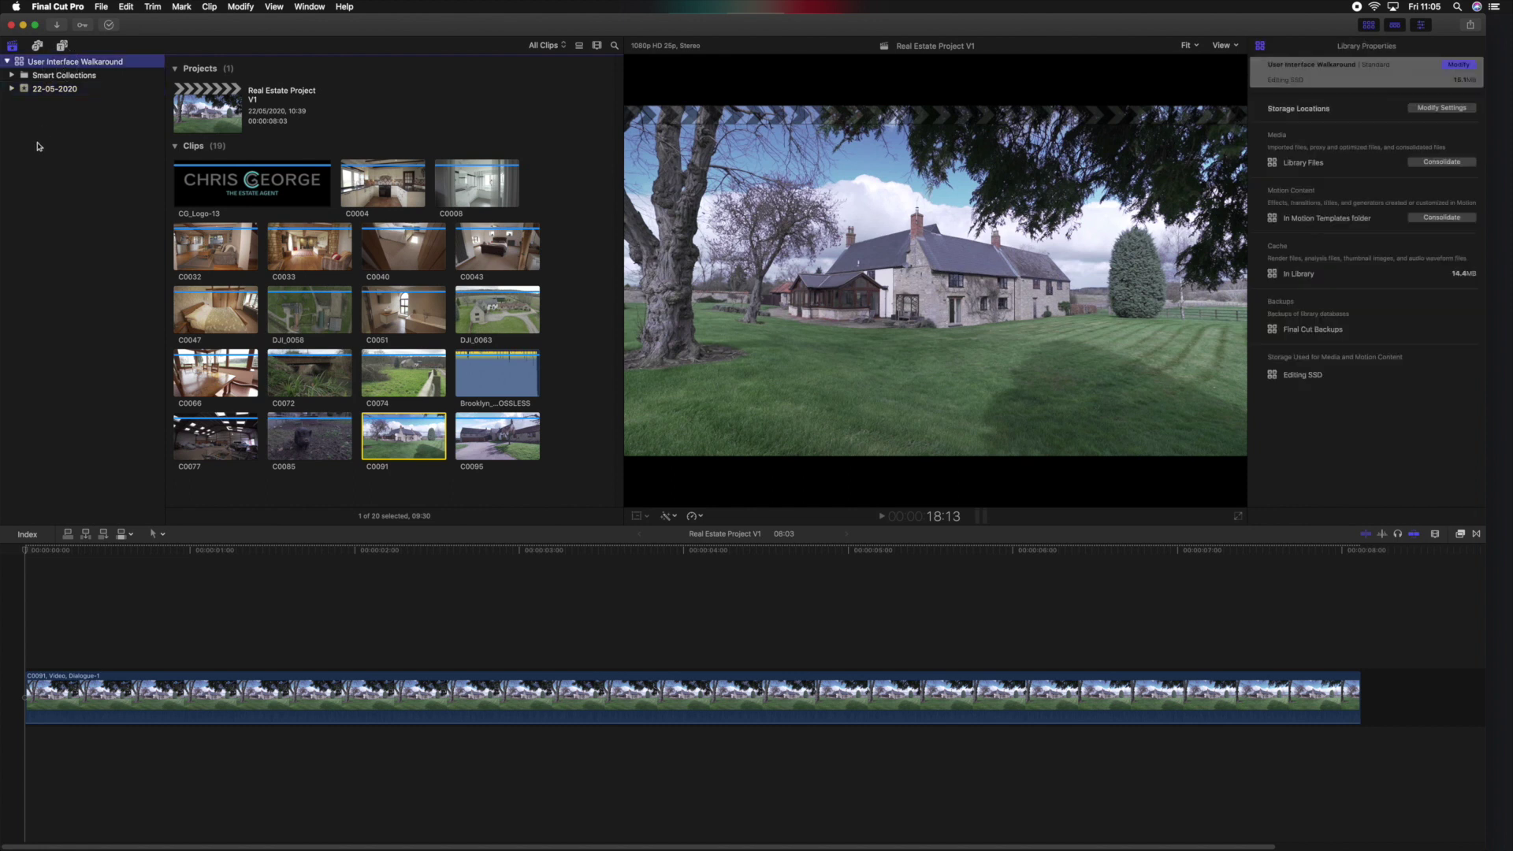
left_click(60, 90)
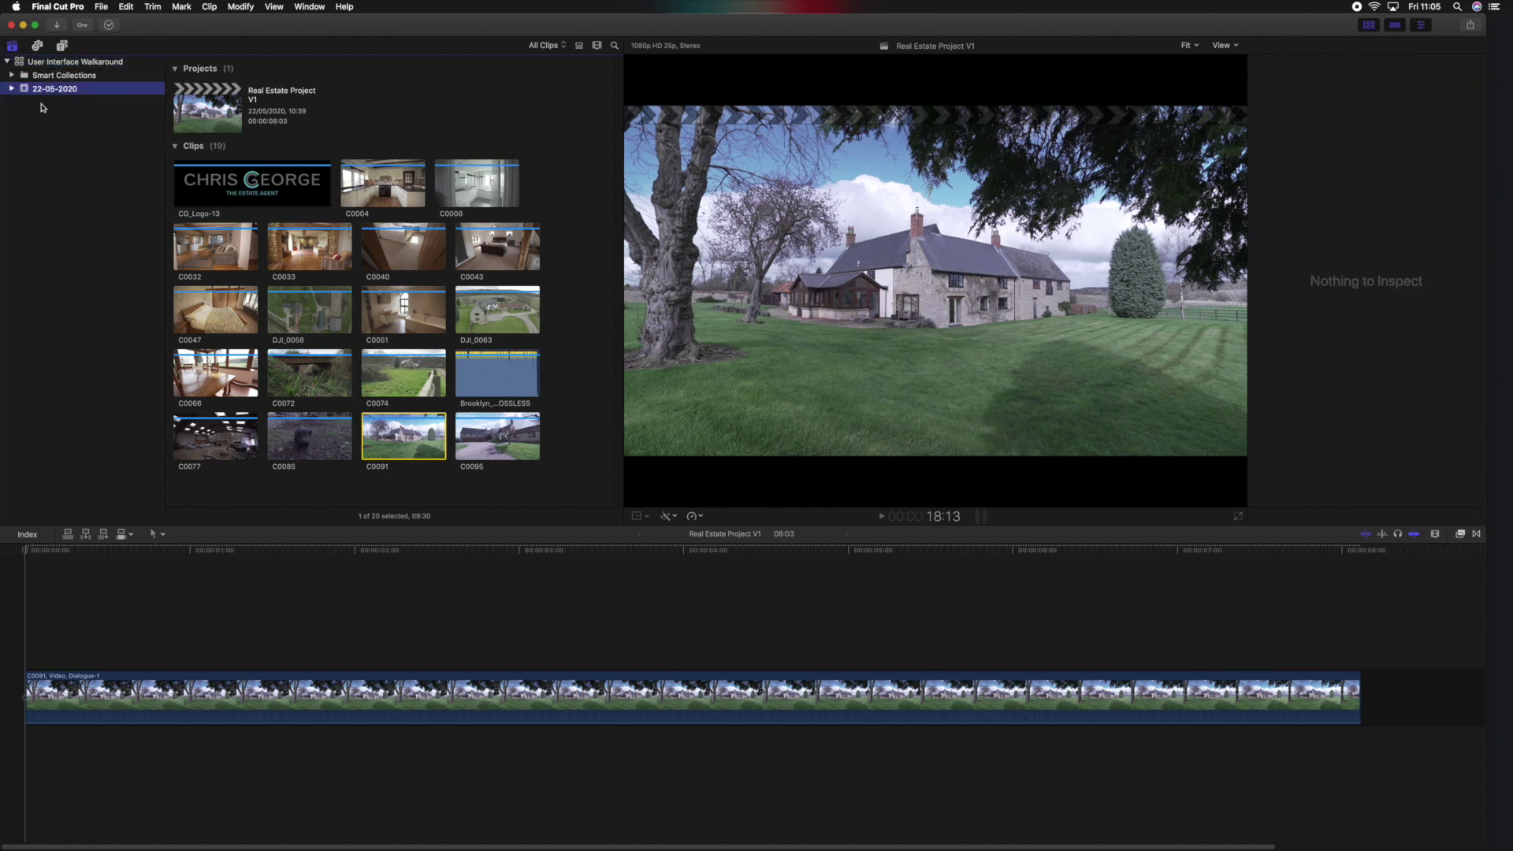
key("super+1")
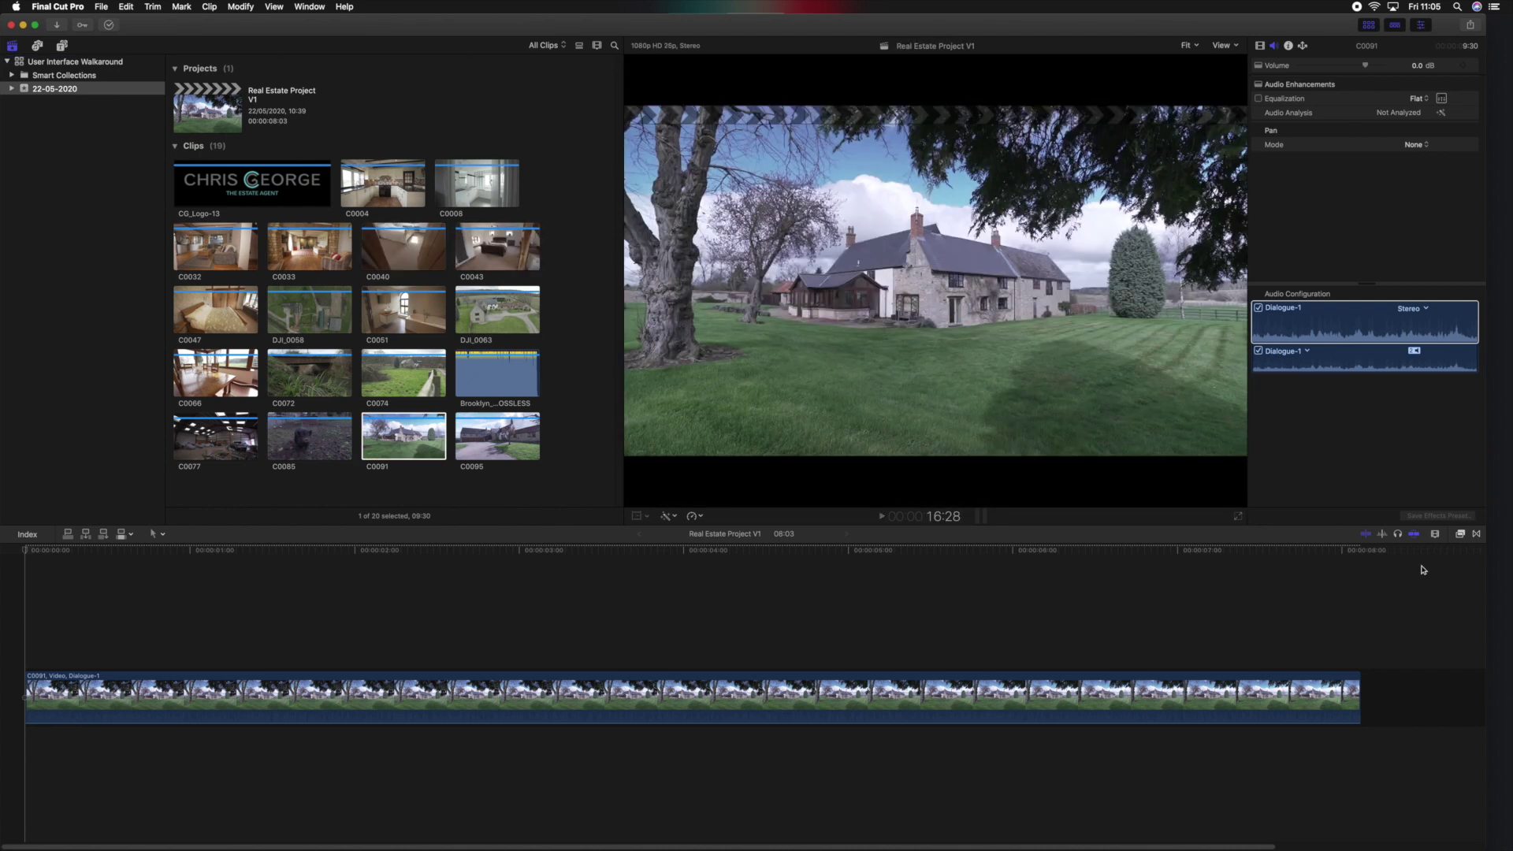
Step: Turn off video and audio skimming in the timeline, then select clip C0051 in the browser
left_click(1366, 534)
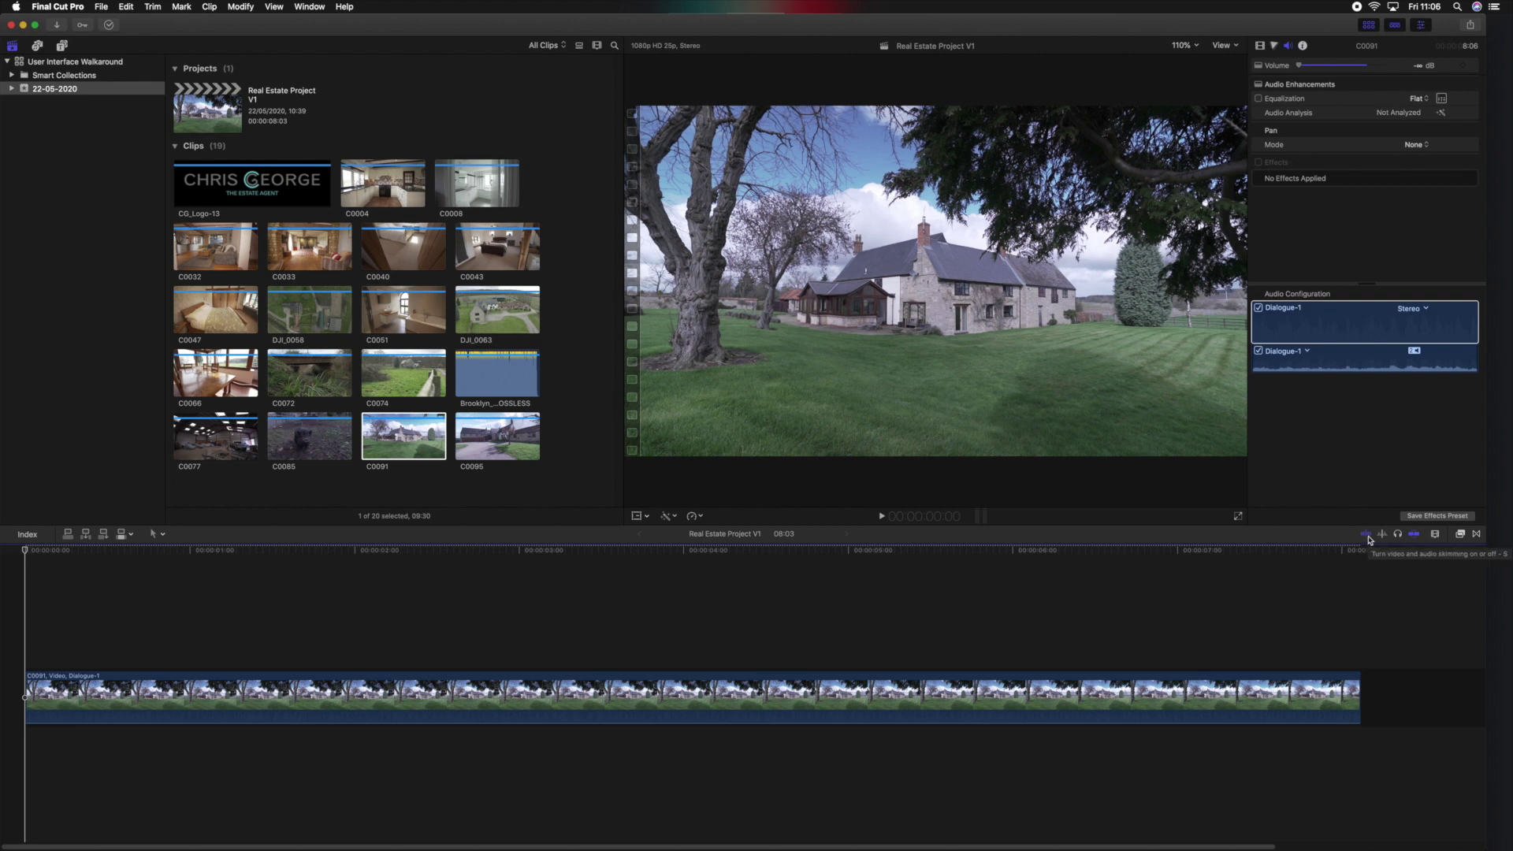
left_click(1366, 534)
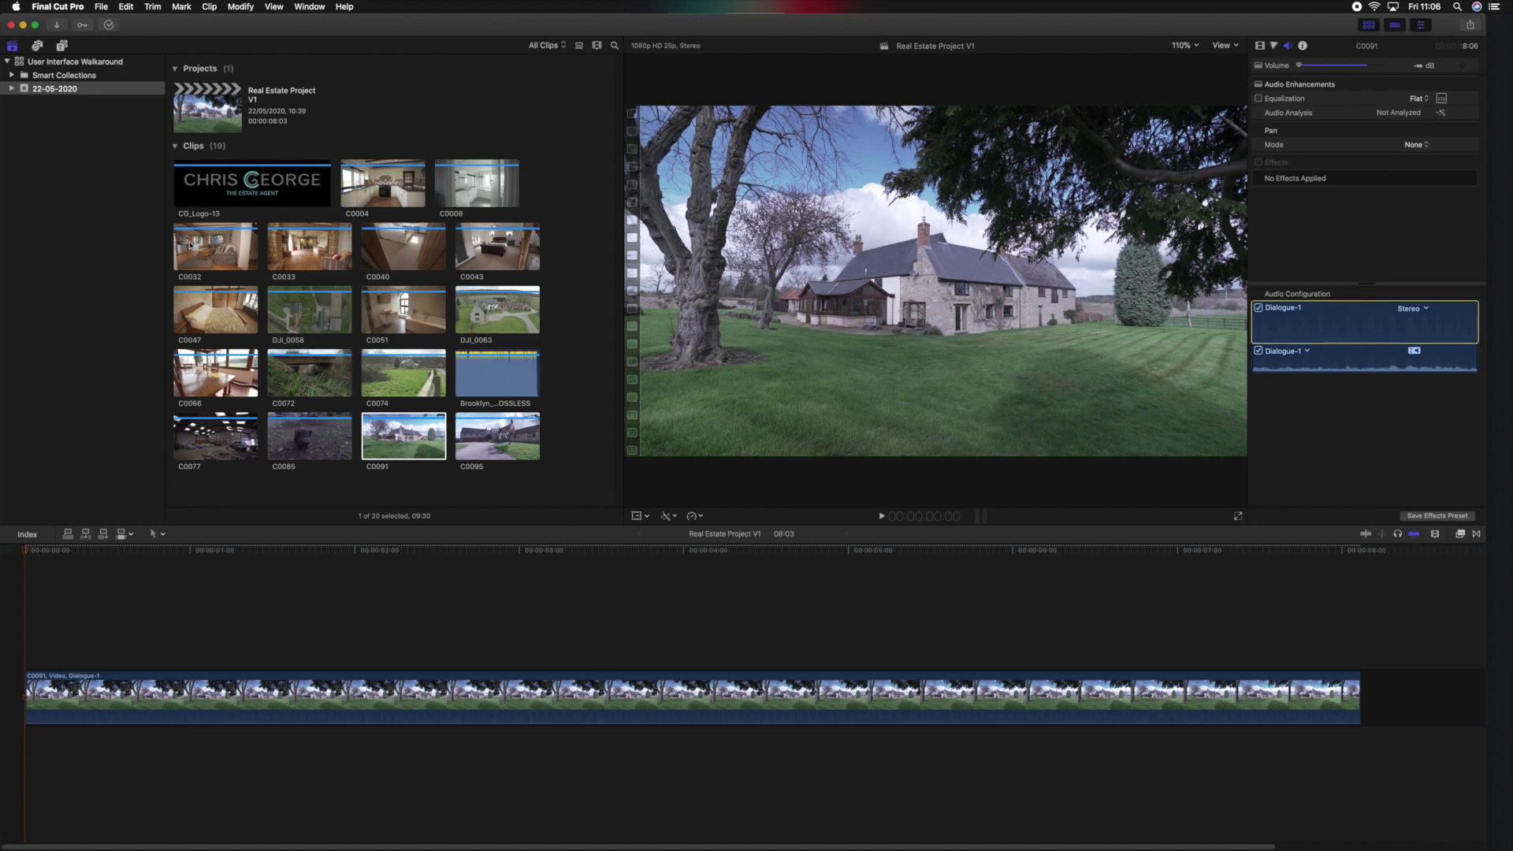
left_click(363, 308)
Step: Re-enable skimming and play, then stop, a preview of the C0047 bedroom clip
left_click(370, 366)
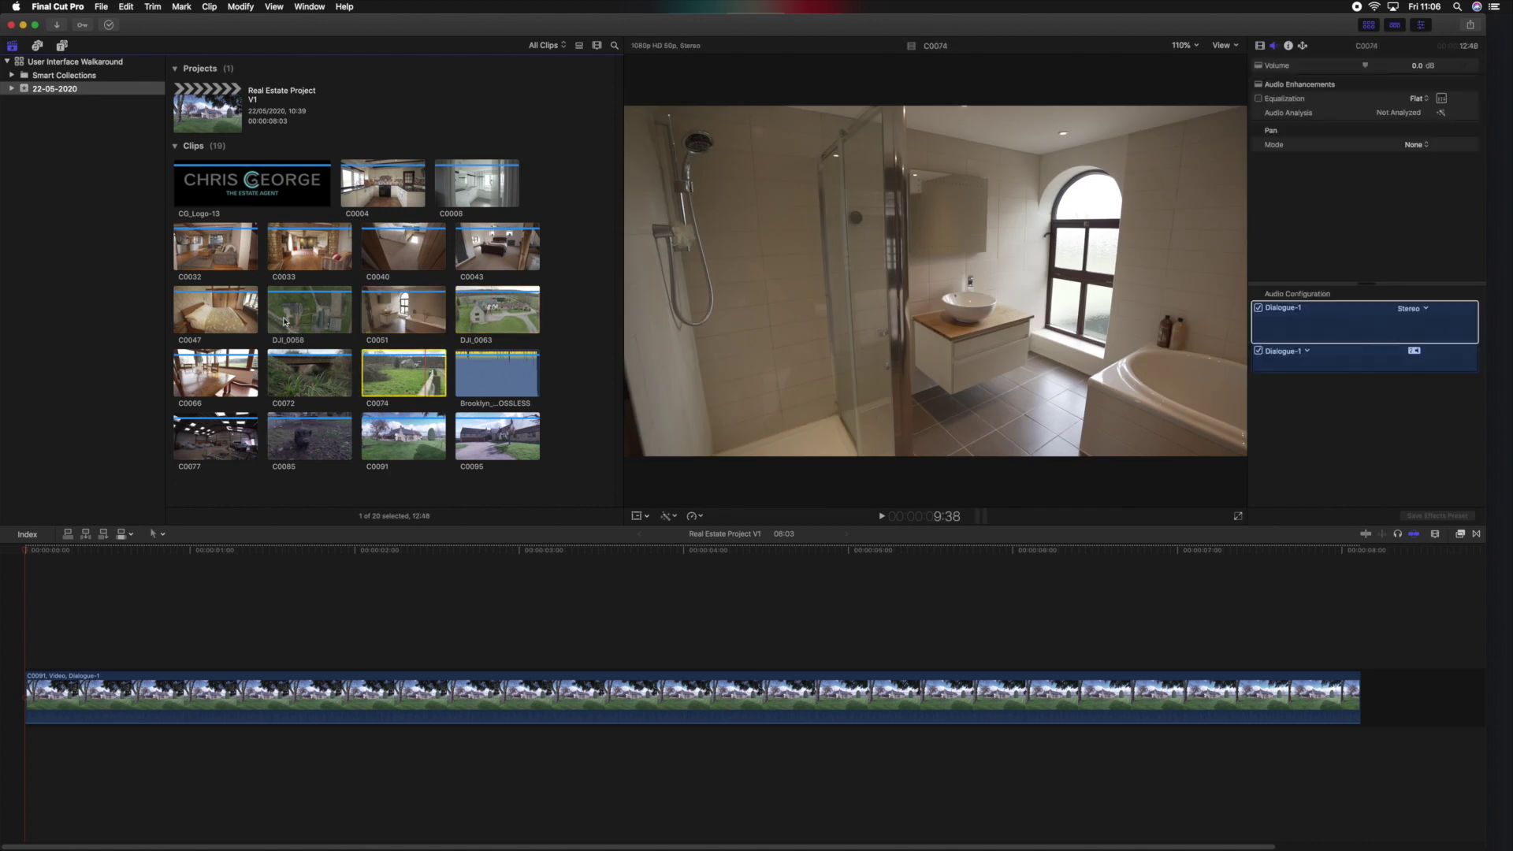
left_click(1366, 535)
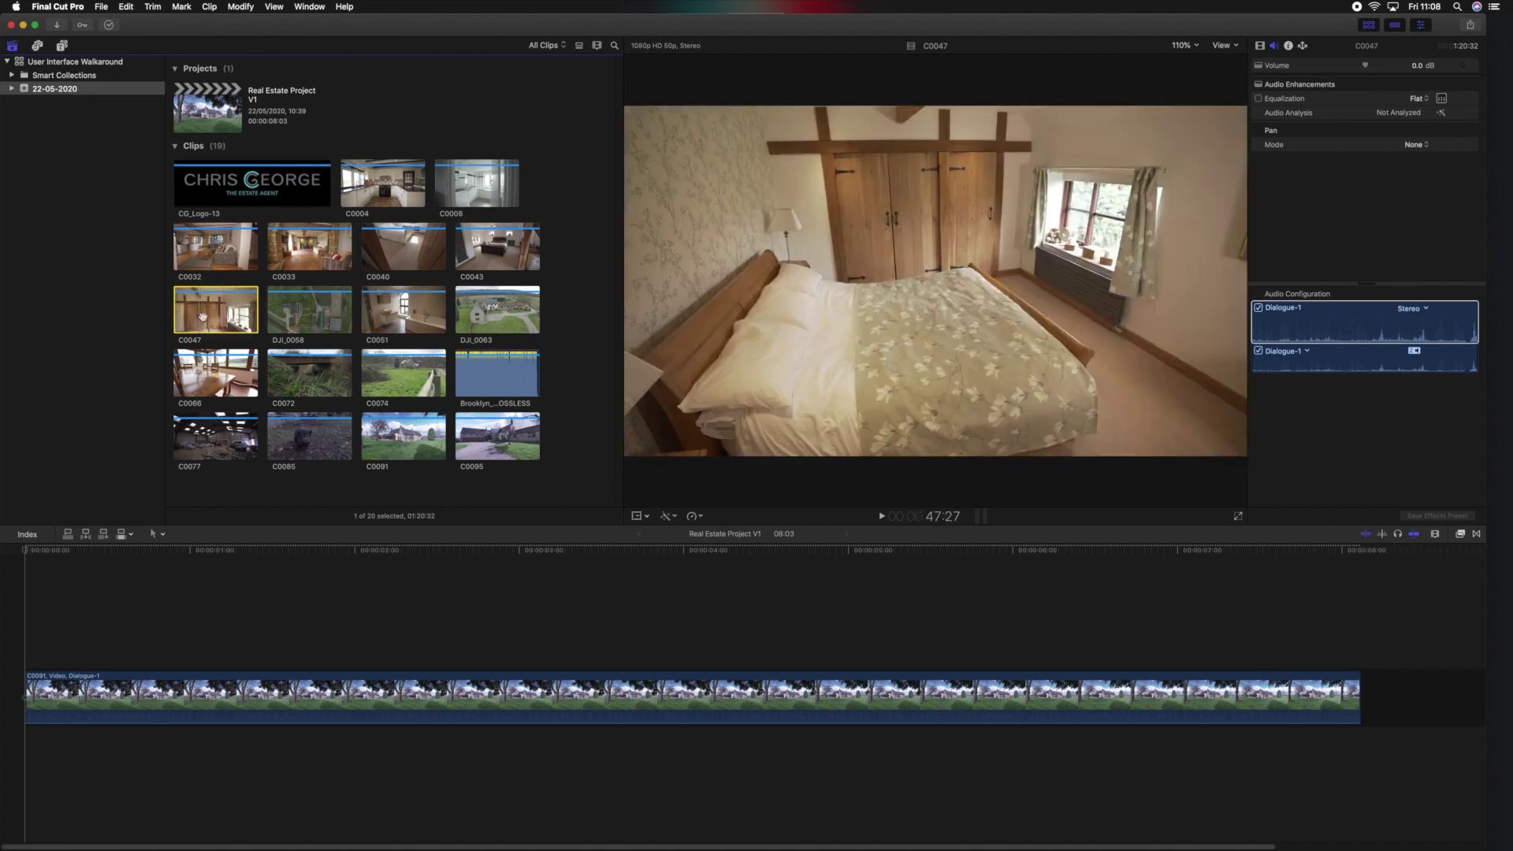
key("space")
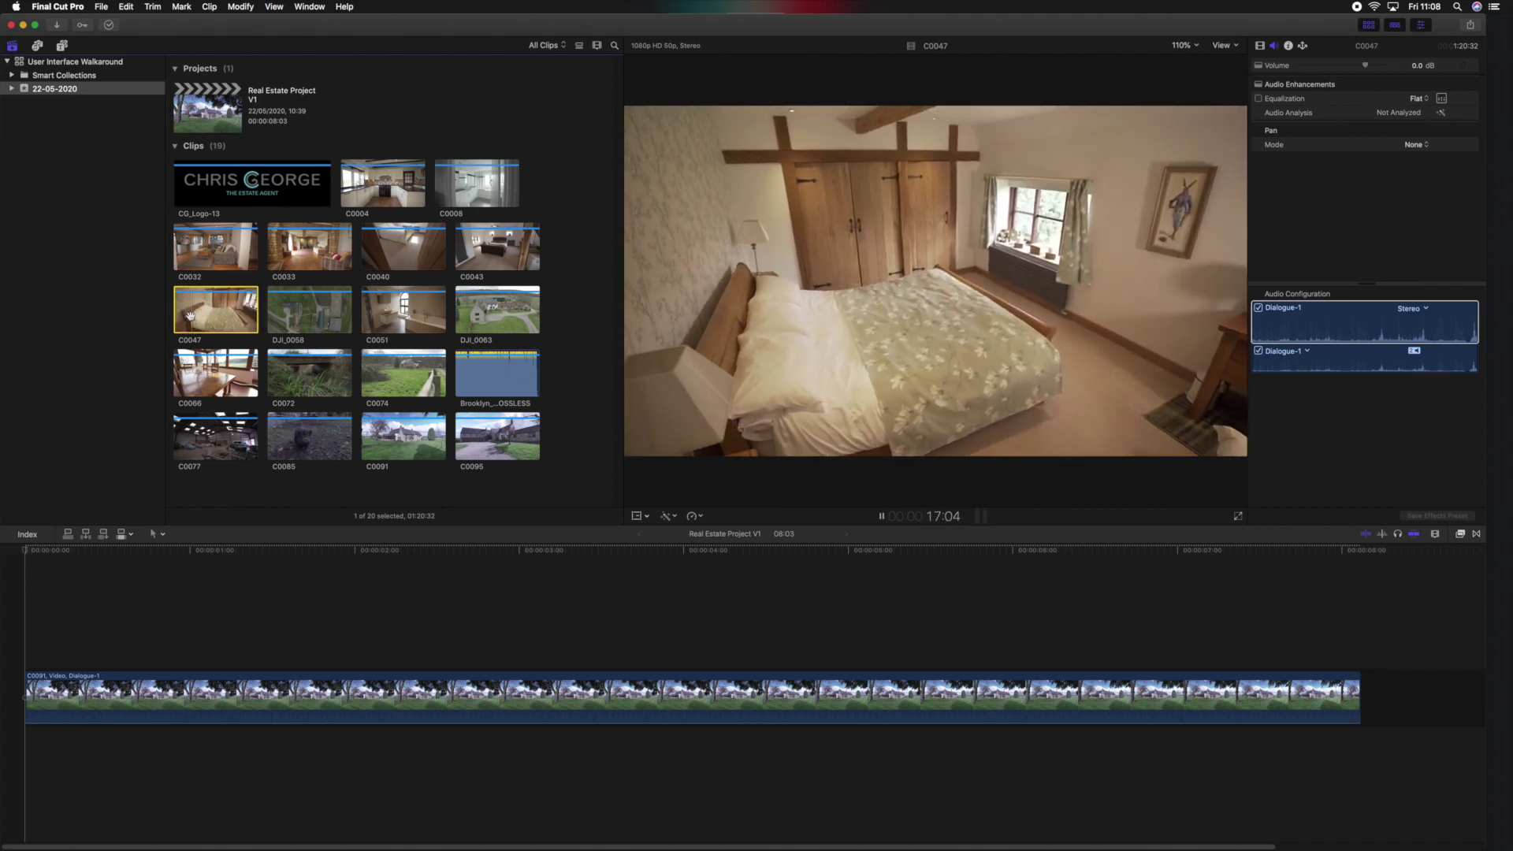
key("space")
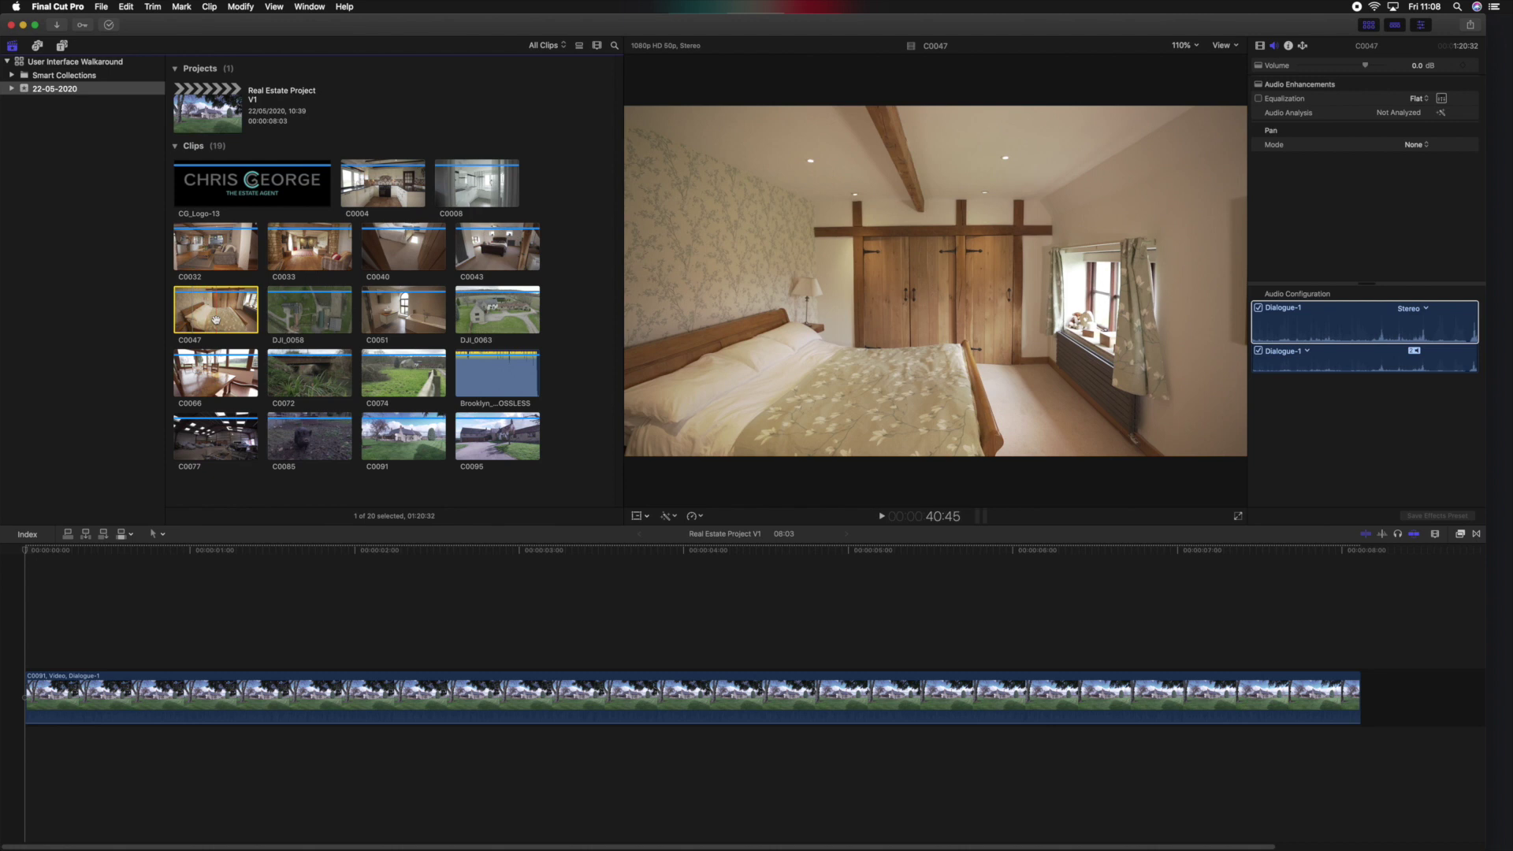
Step: Play Real Estate Project V1 from near its start, scrubbing ahead and stopping around 7:06
left_click(166, 550)
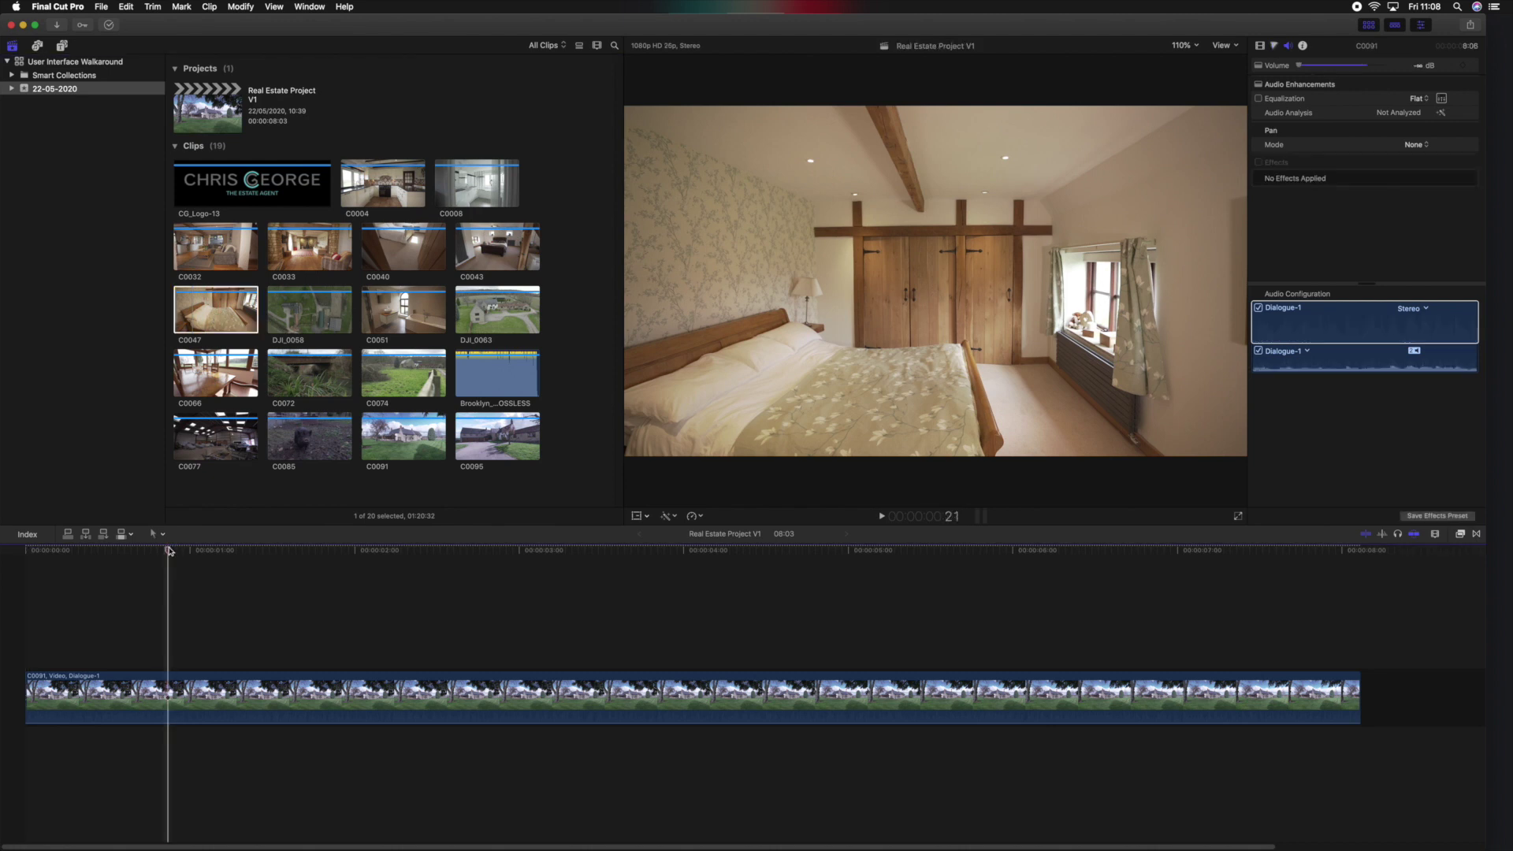
key("space")
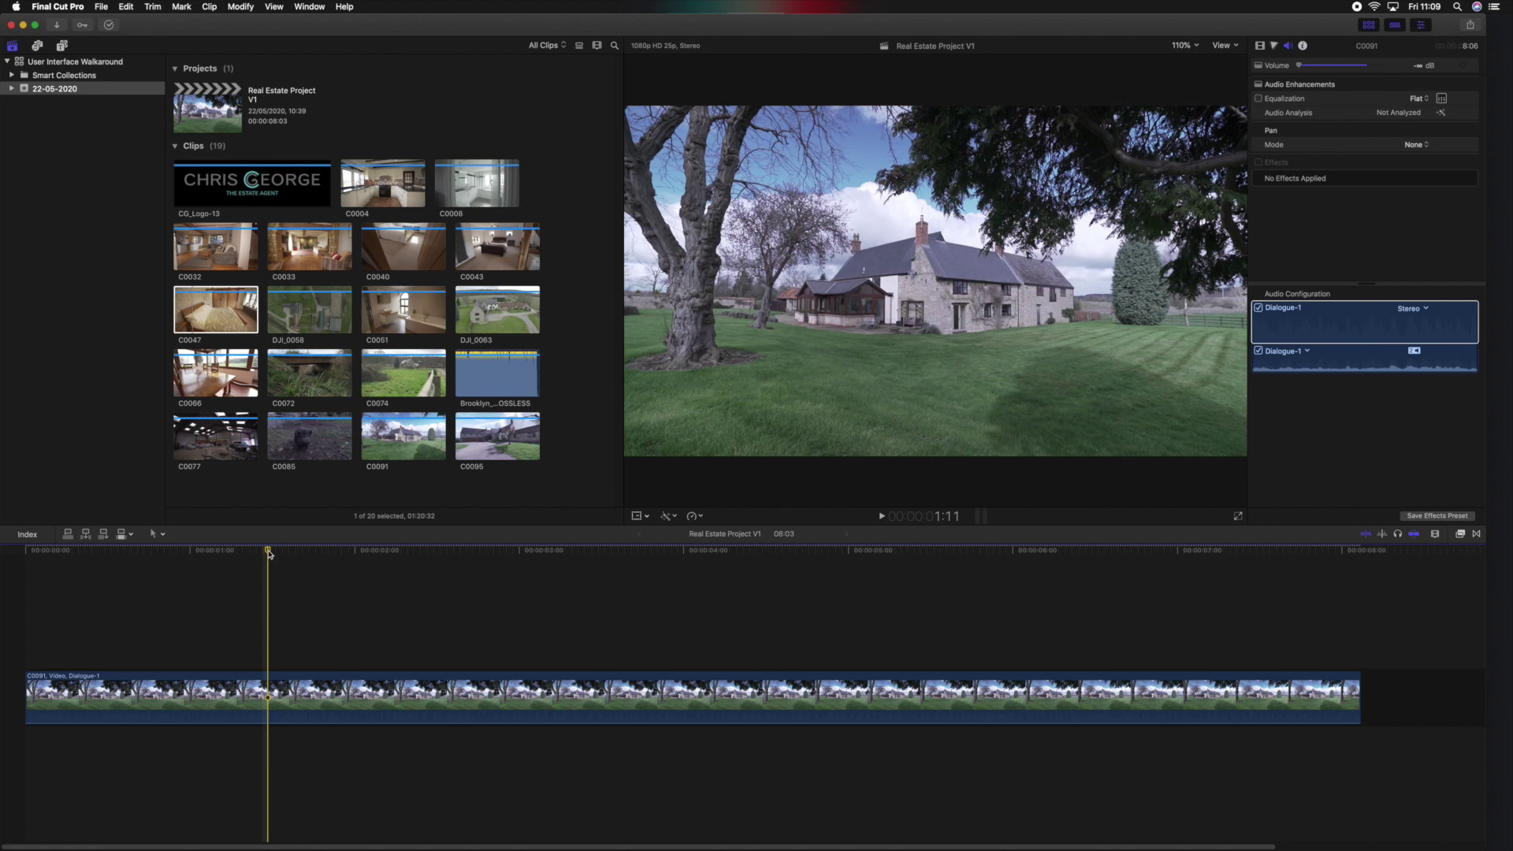
left_click_drag(267, 551, 281, 553)
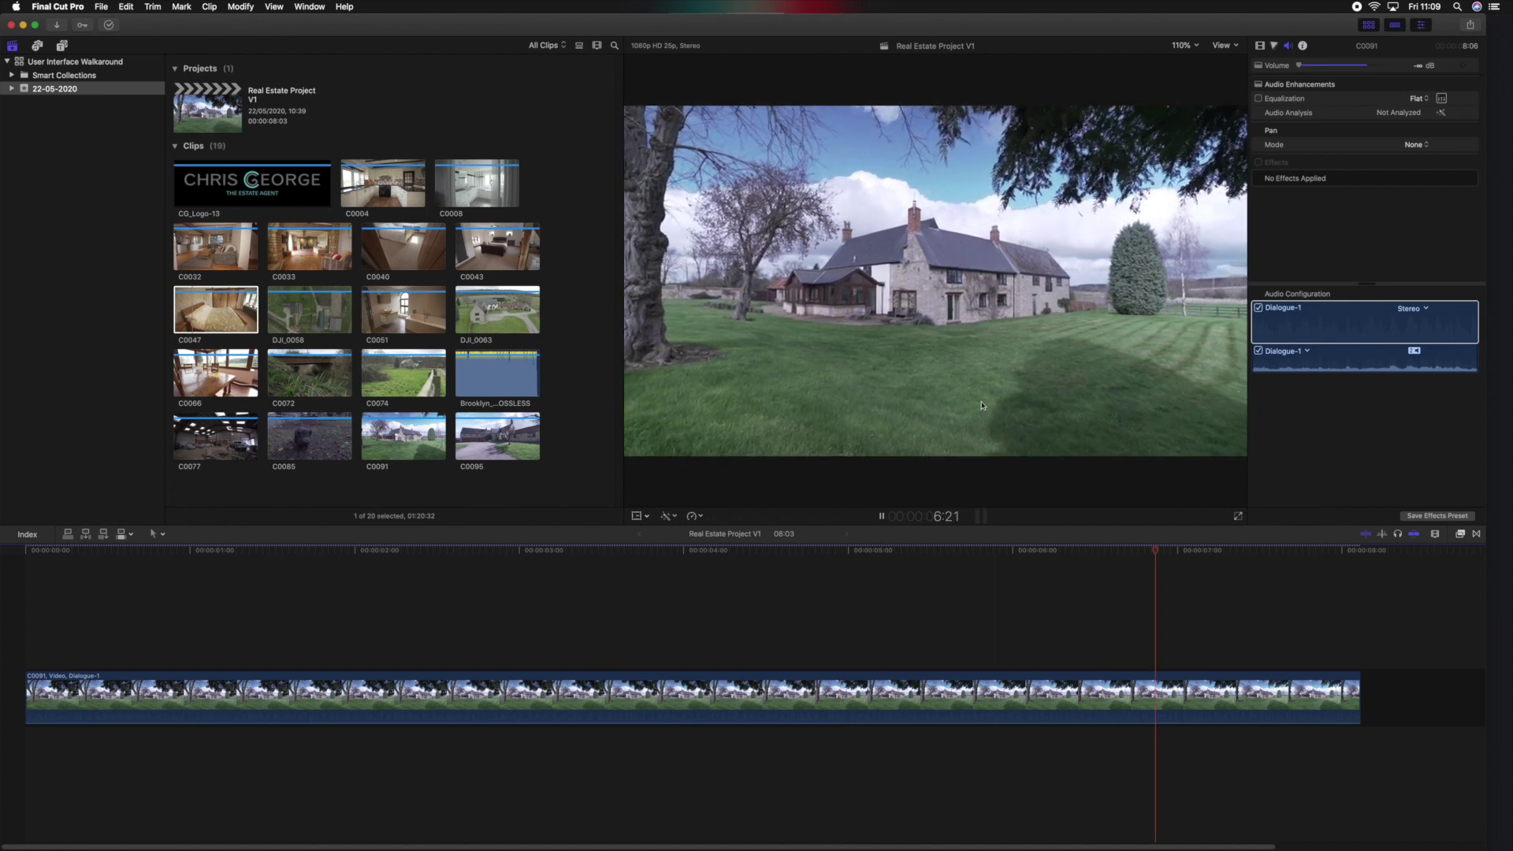
key("space")
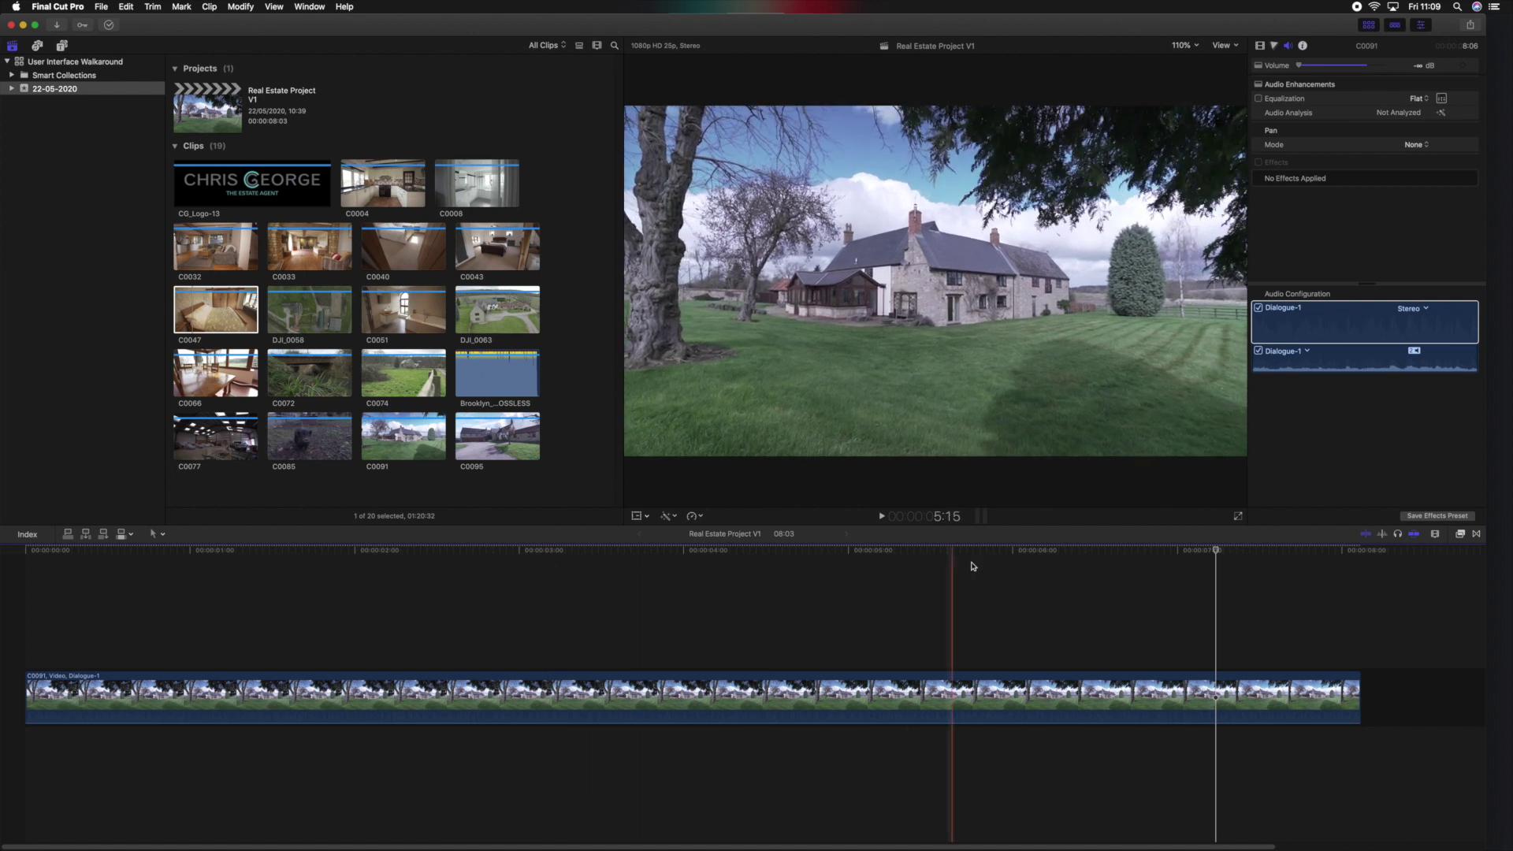
left_click(1370, 244)
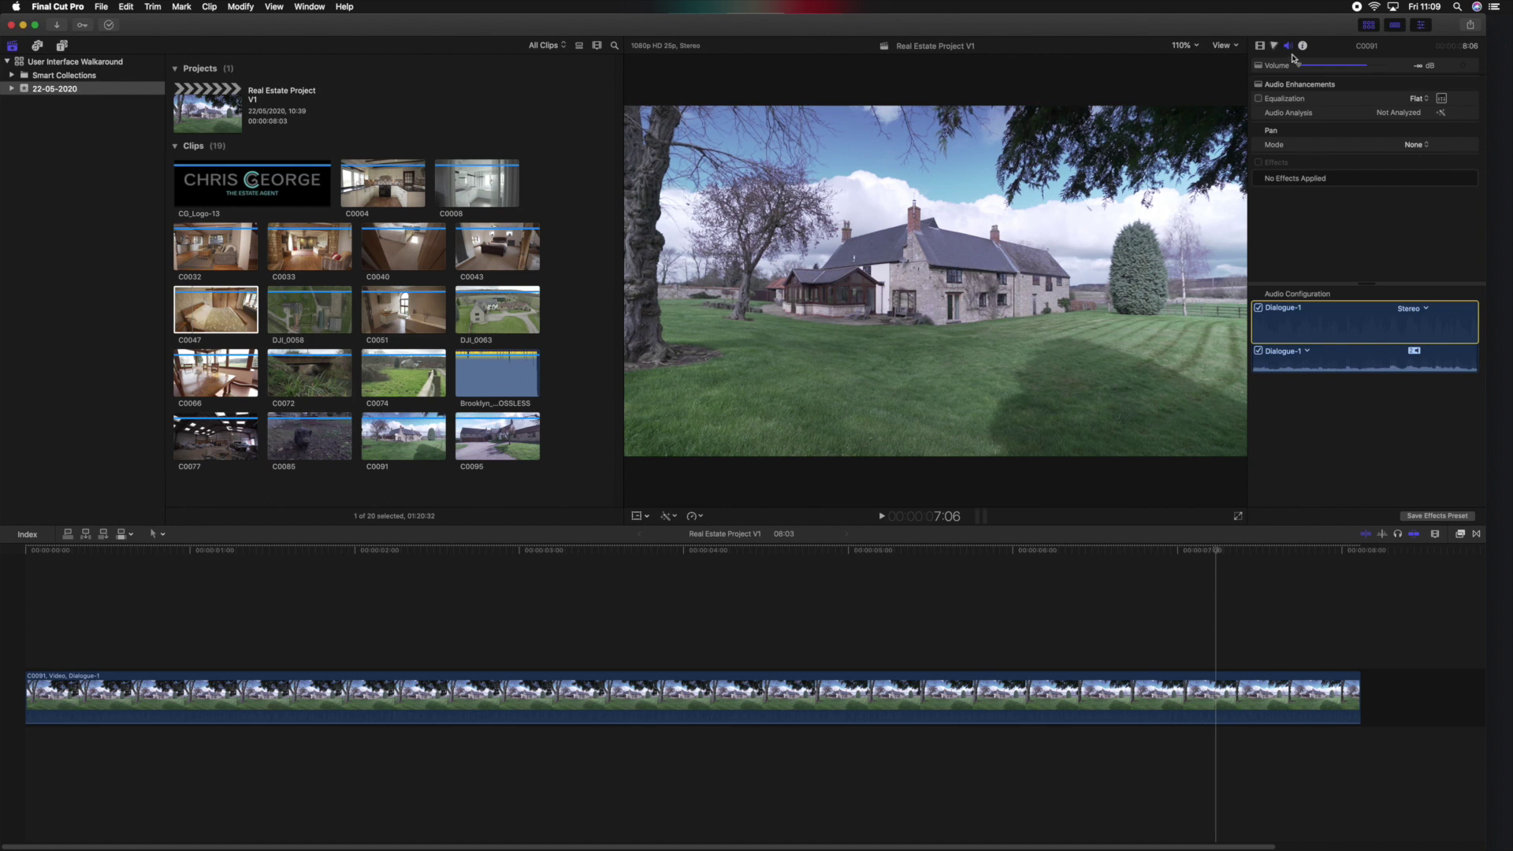
Step: Step through C0091's Video, Color and Audio inspectors and park the playhead at 6:21
left_click(1259, 47)
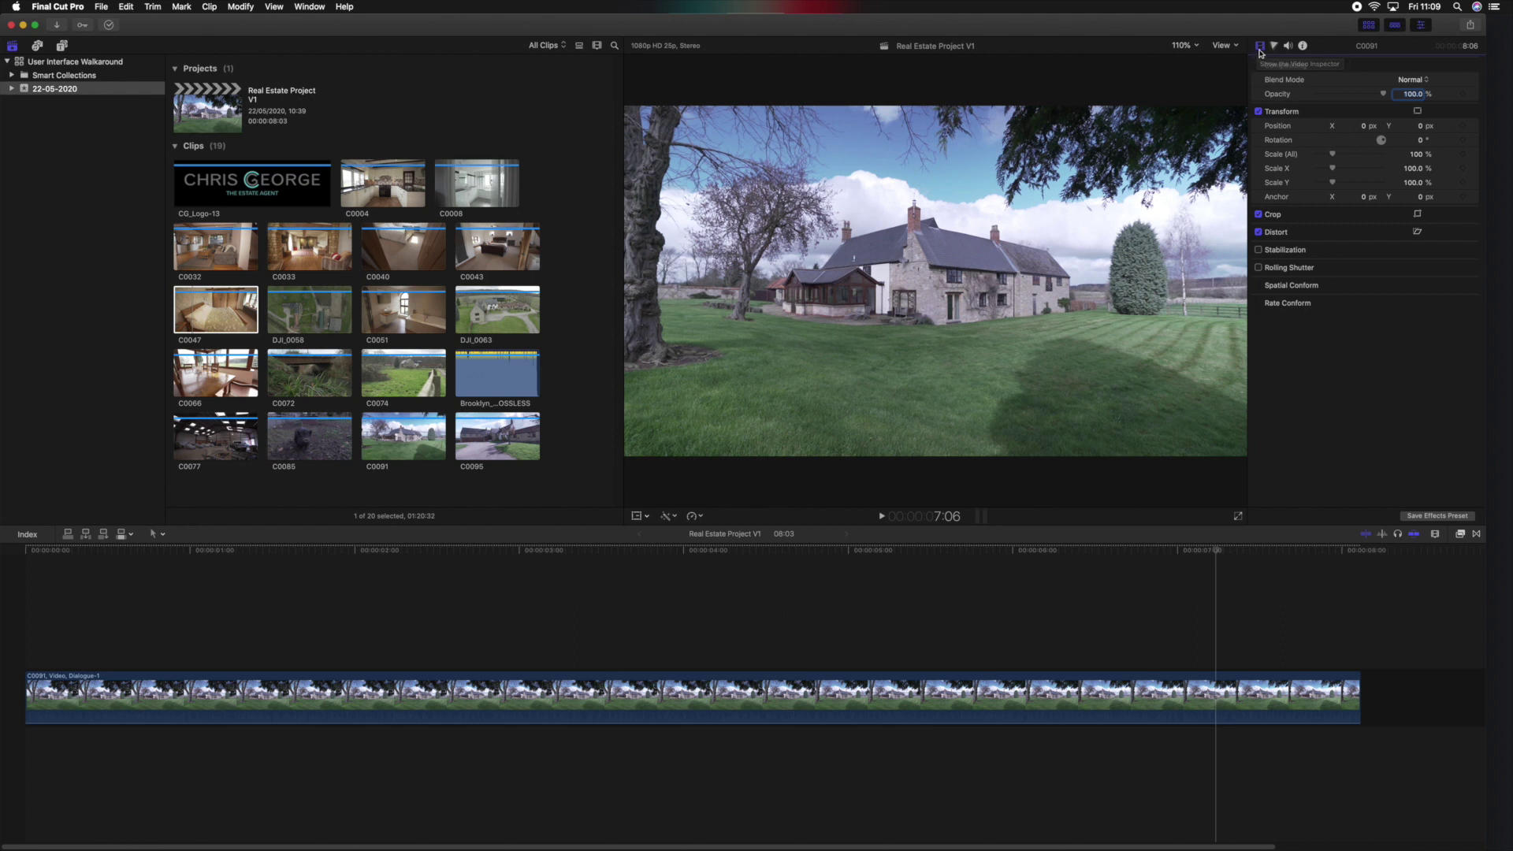
left_click(1273, 46)
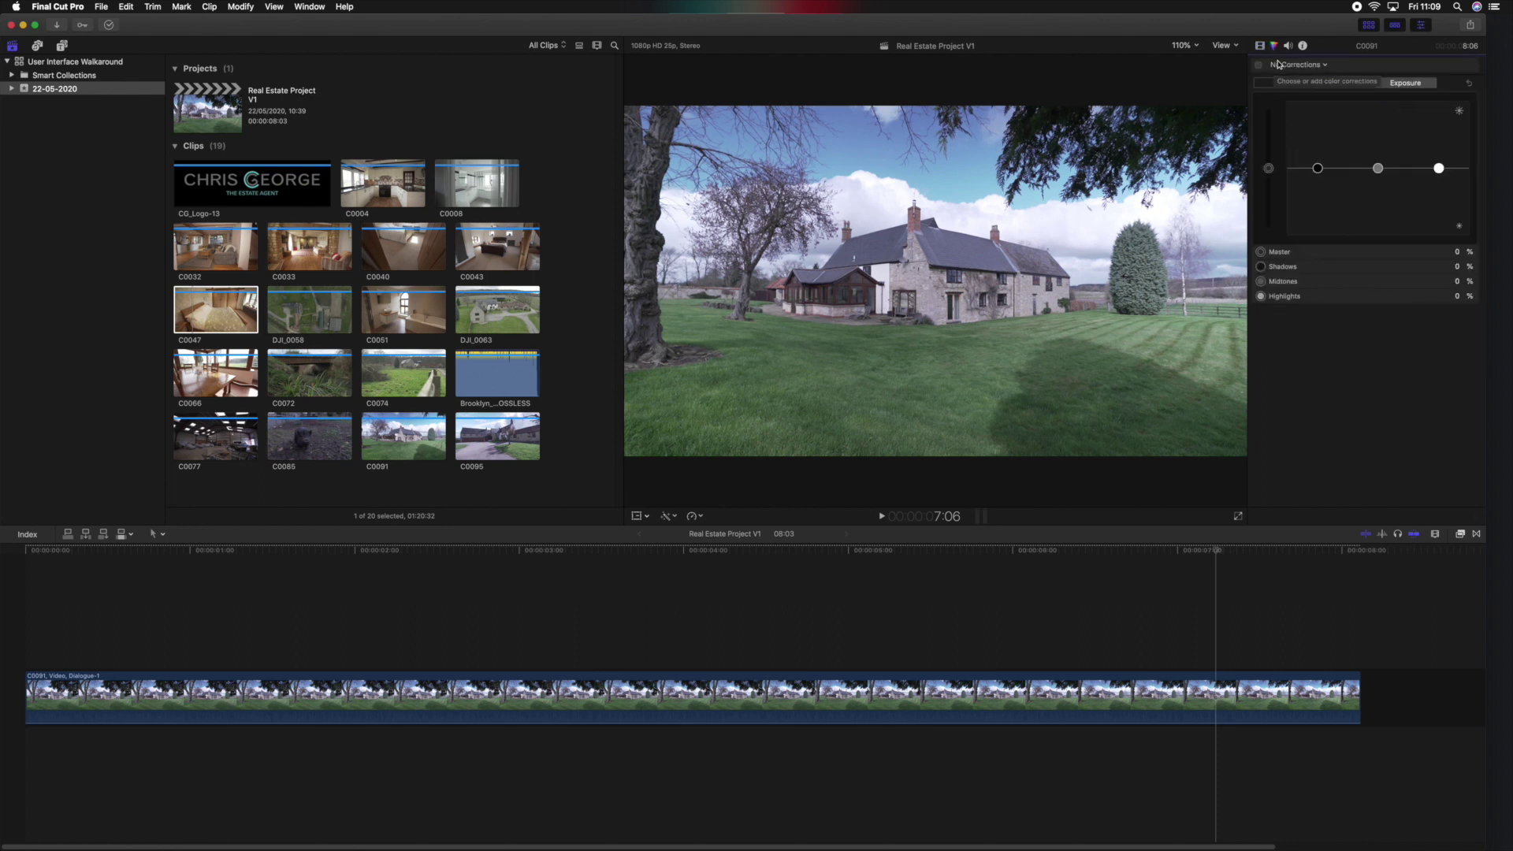
left_click(1288, 46)
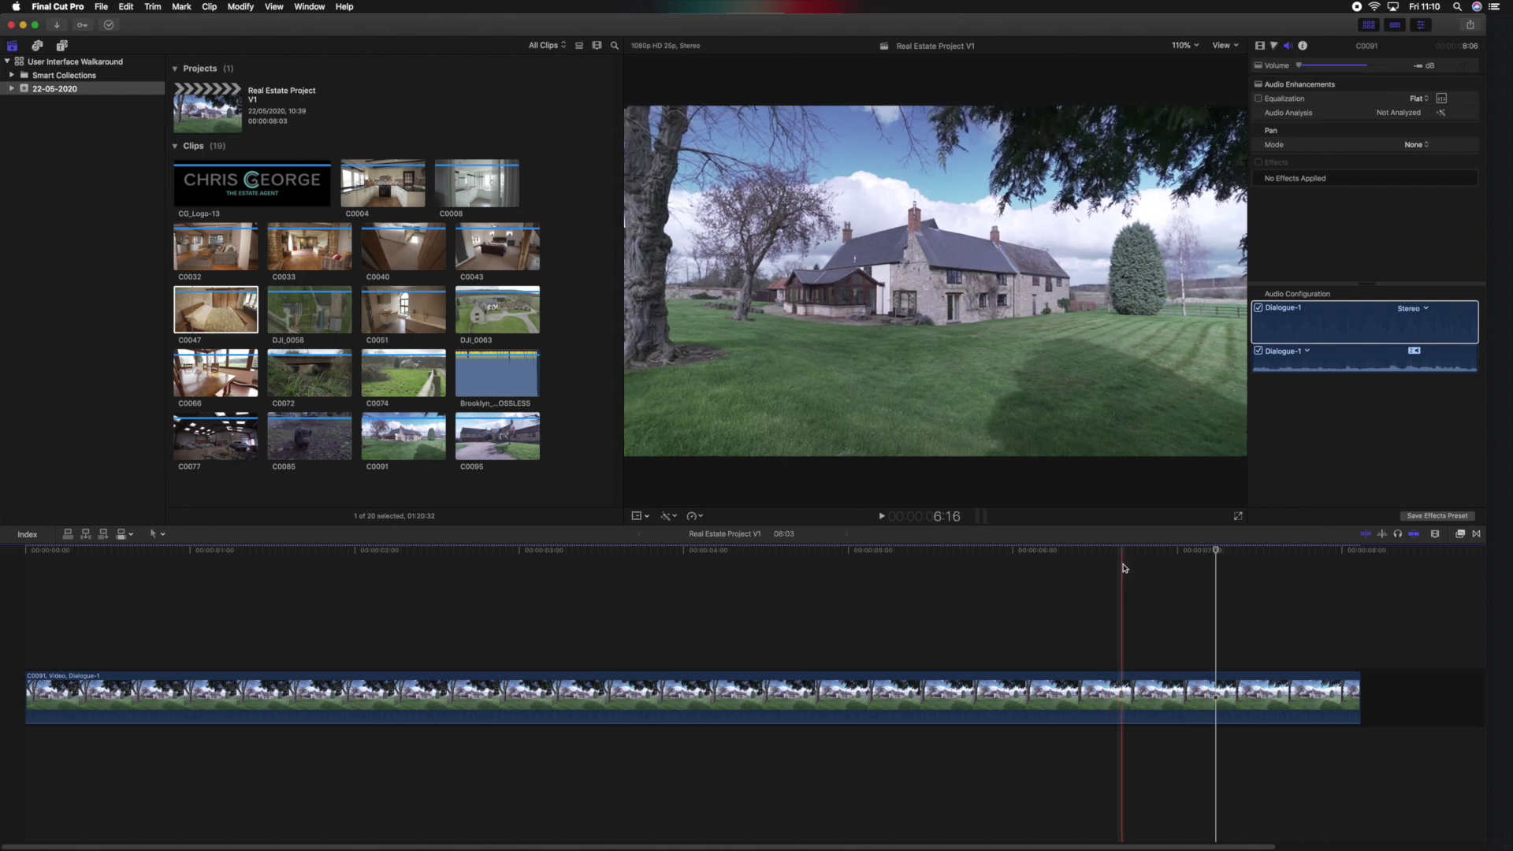
left_click(1153, 560)
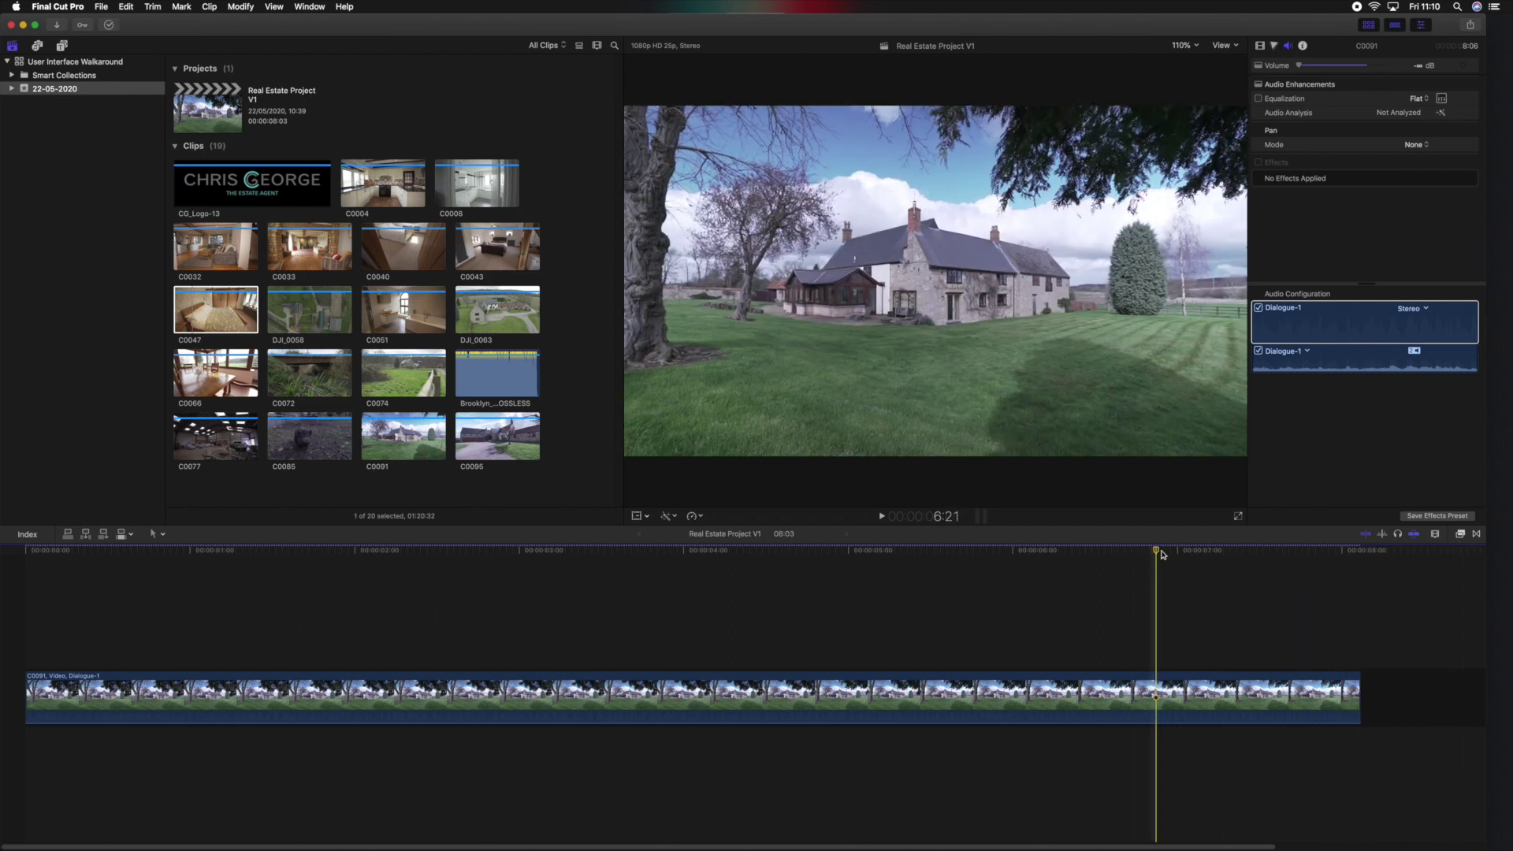
left_click(1460, 535)
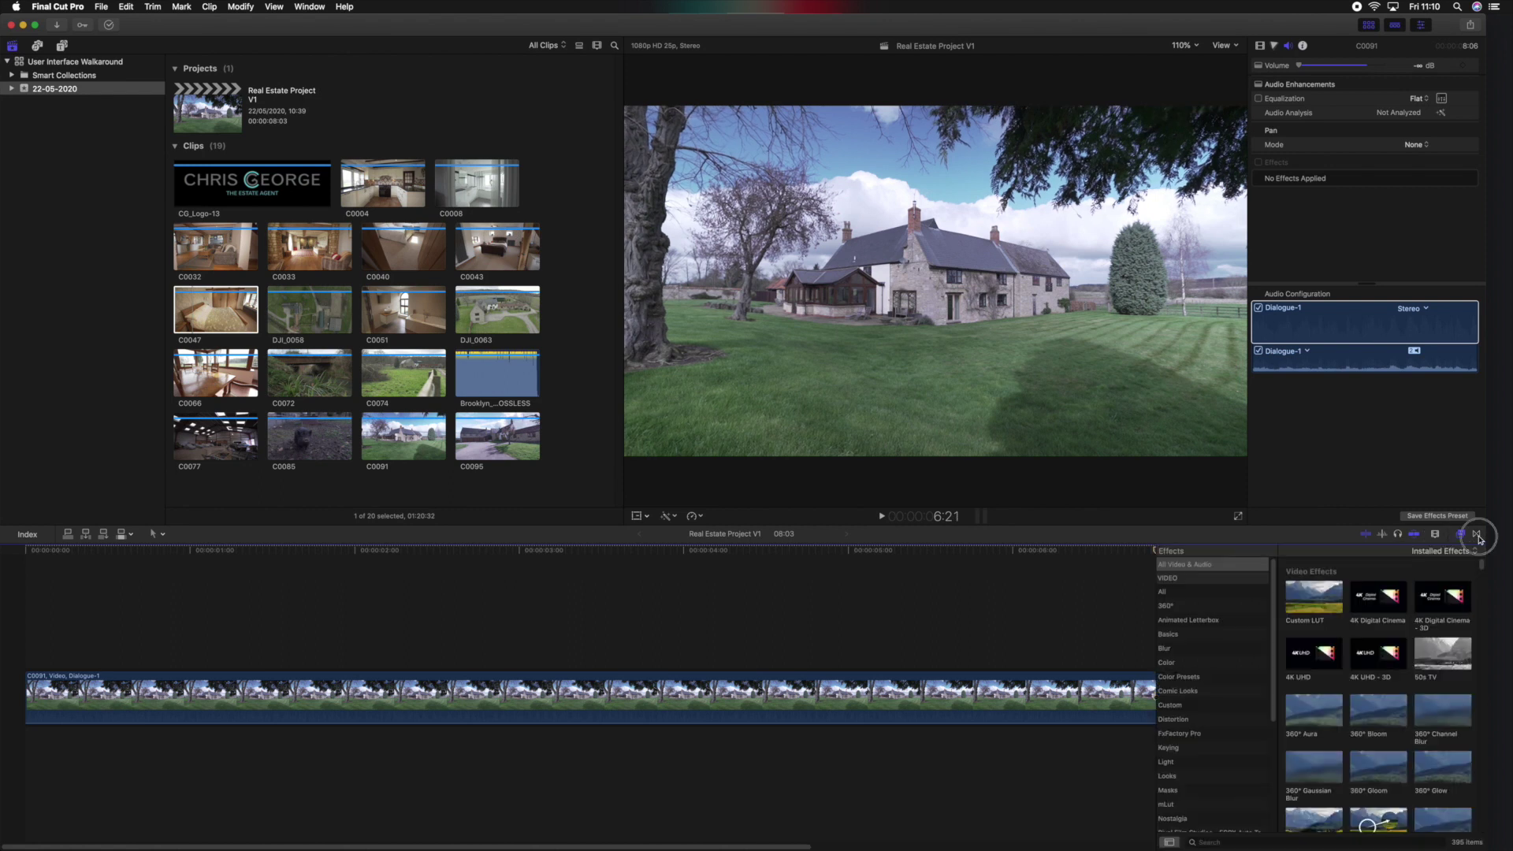
left_click(1477, 535)
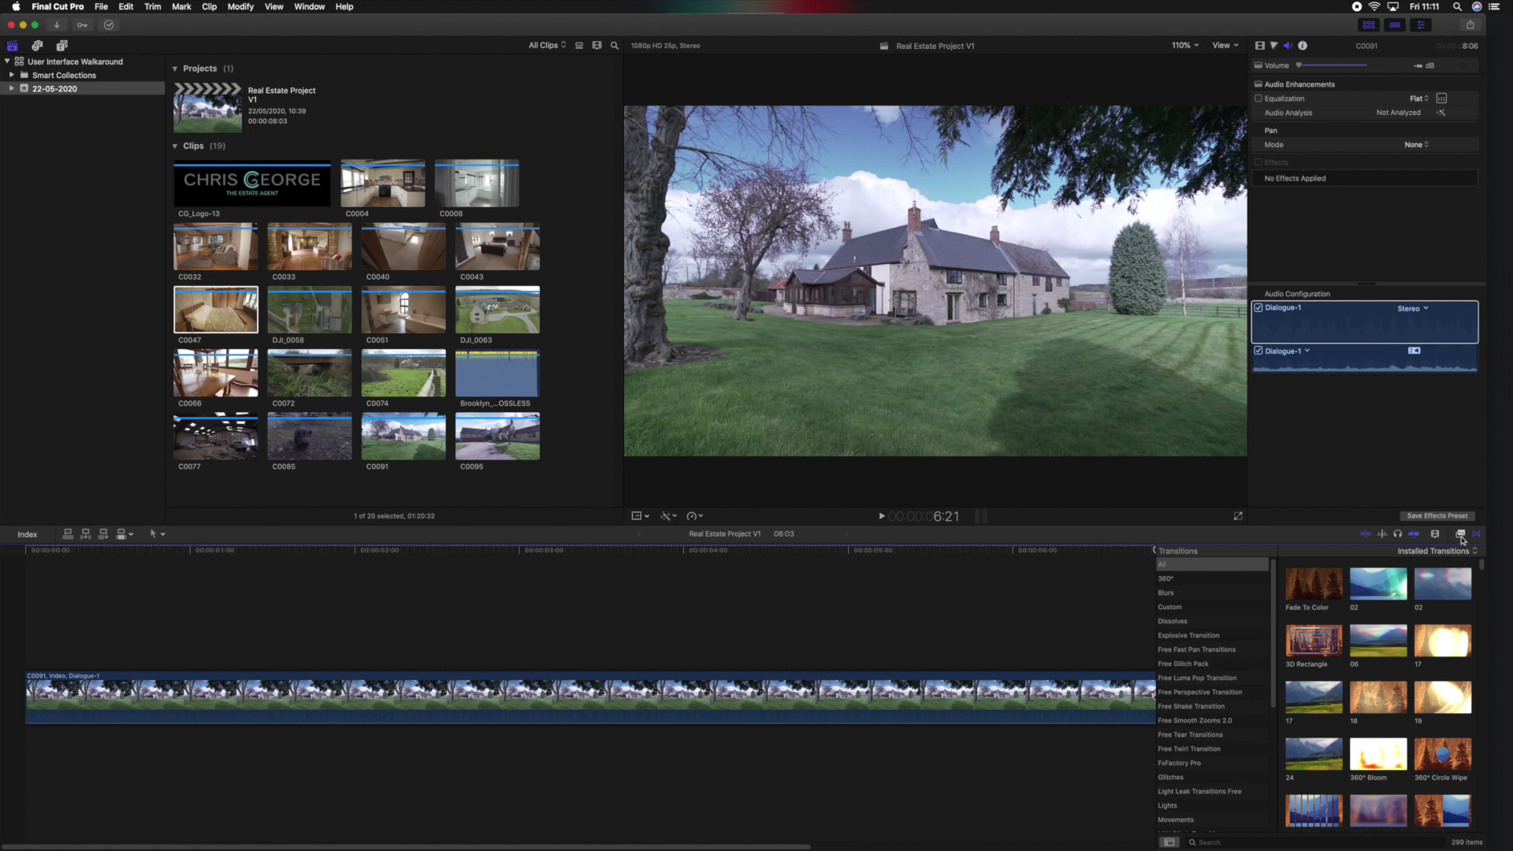
left_click(1460, 535)
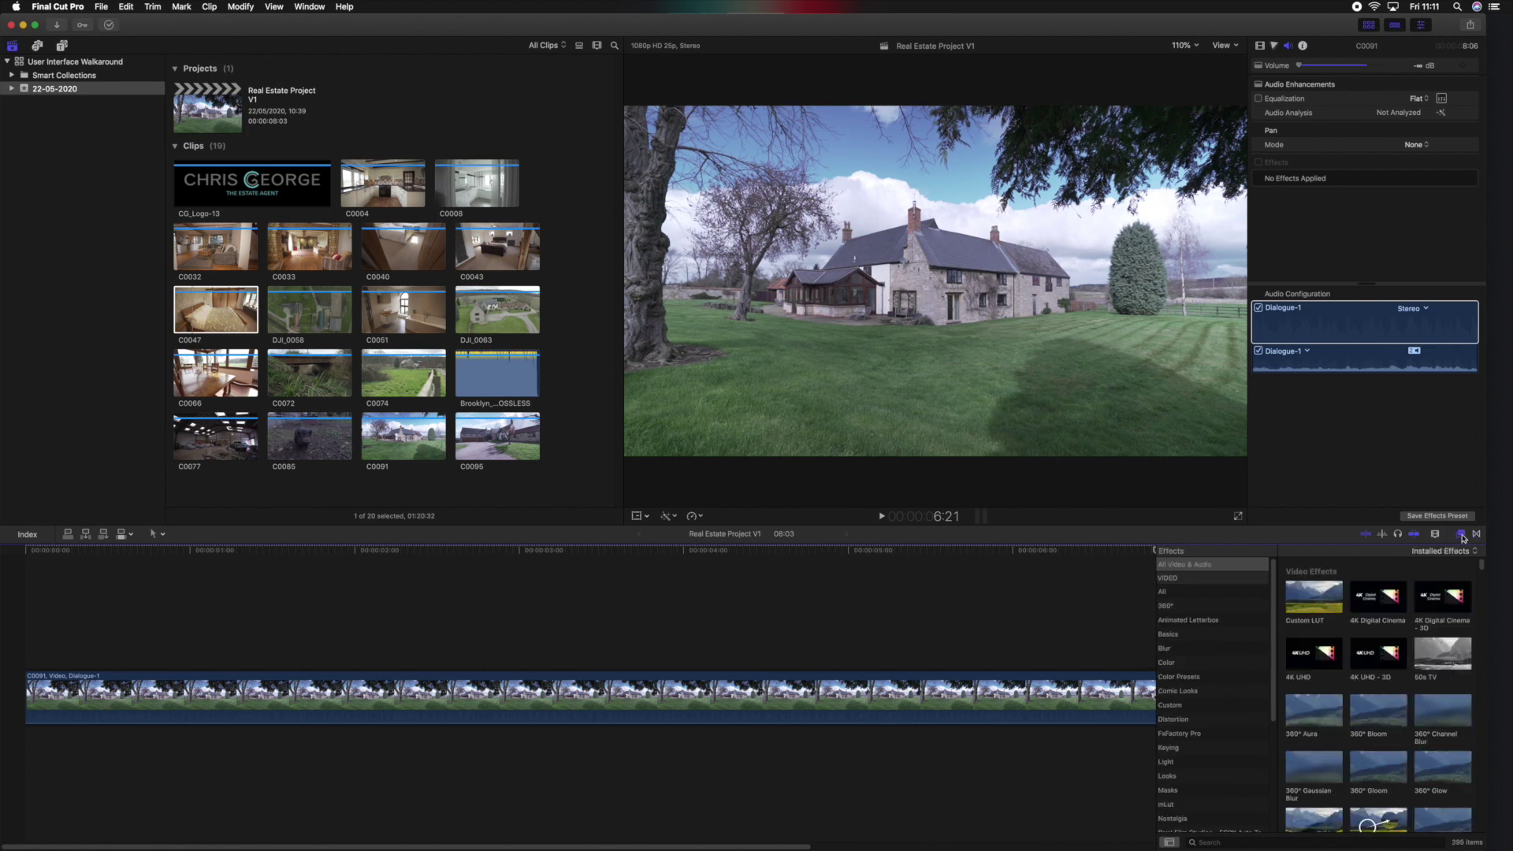
left_click(1461, 537)
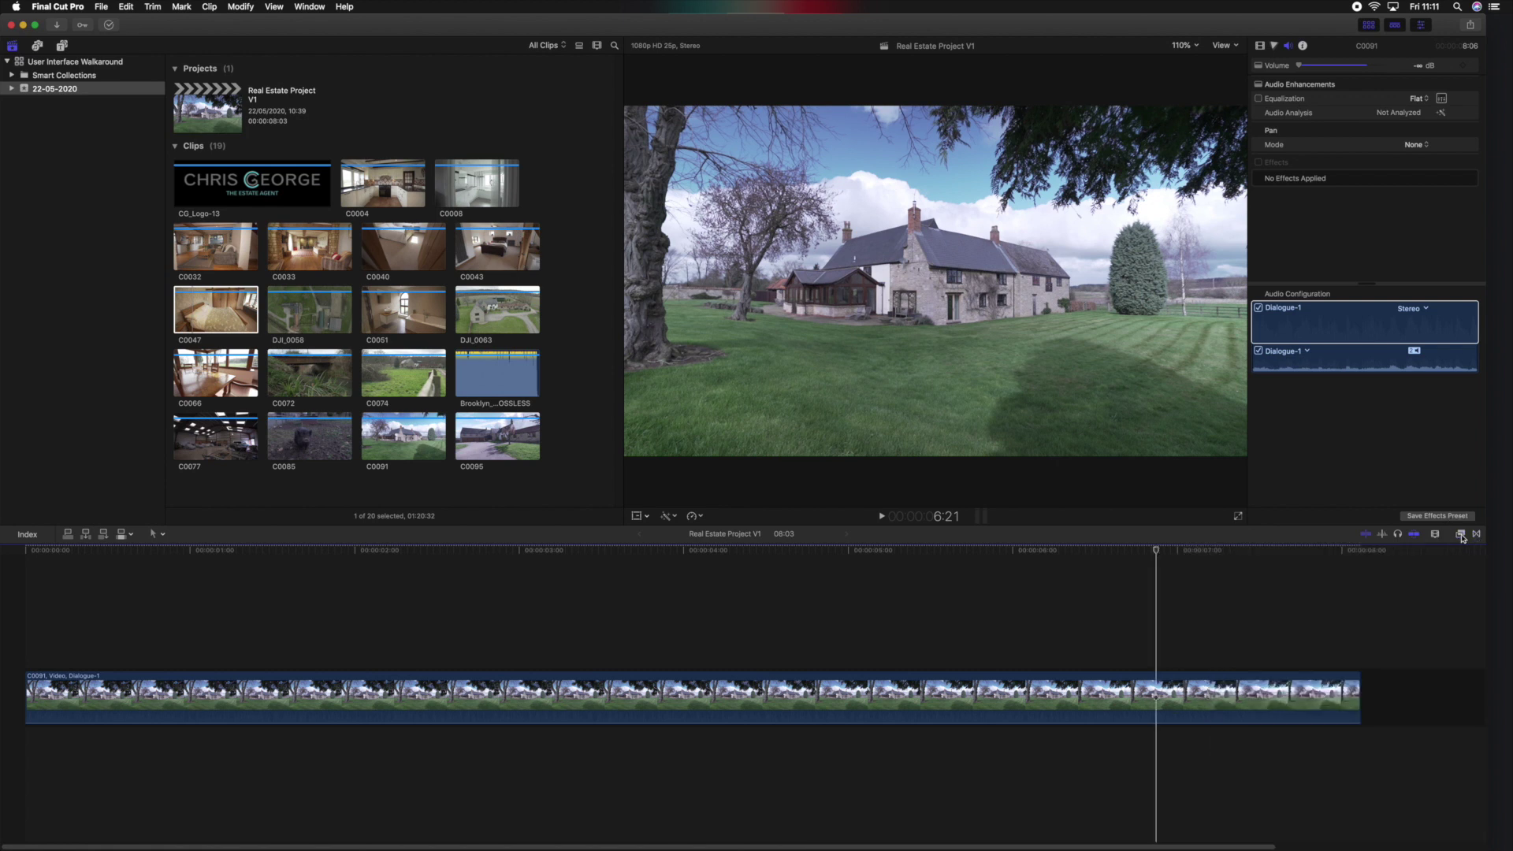
left_click(1461, 536)
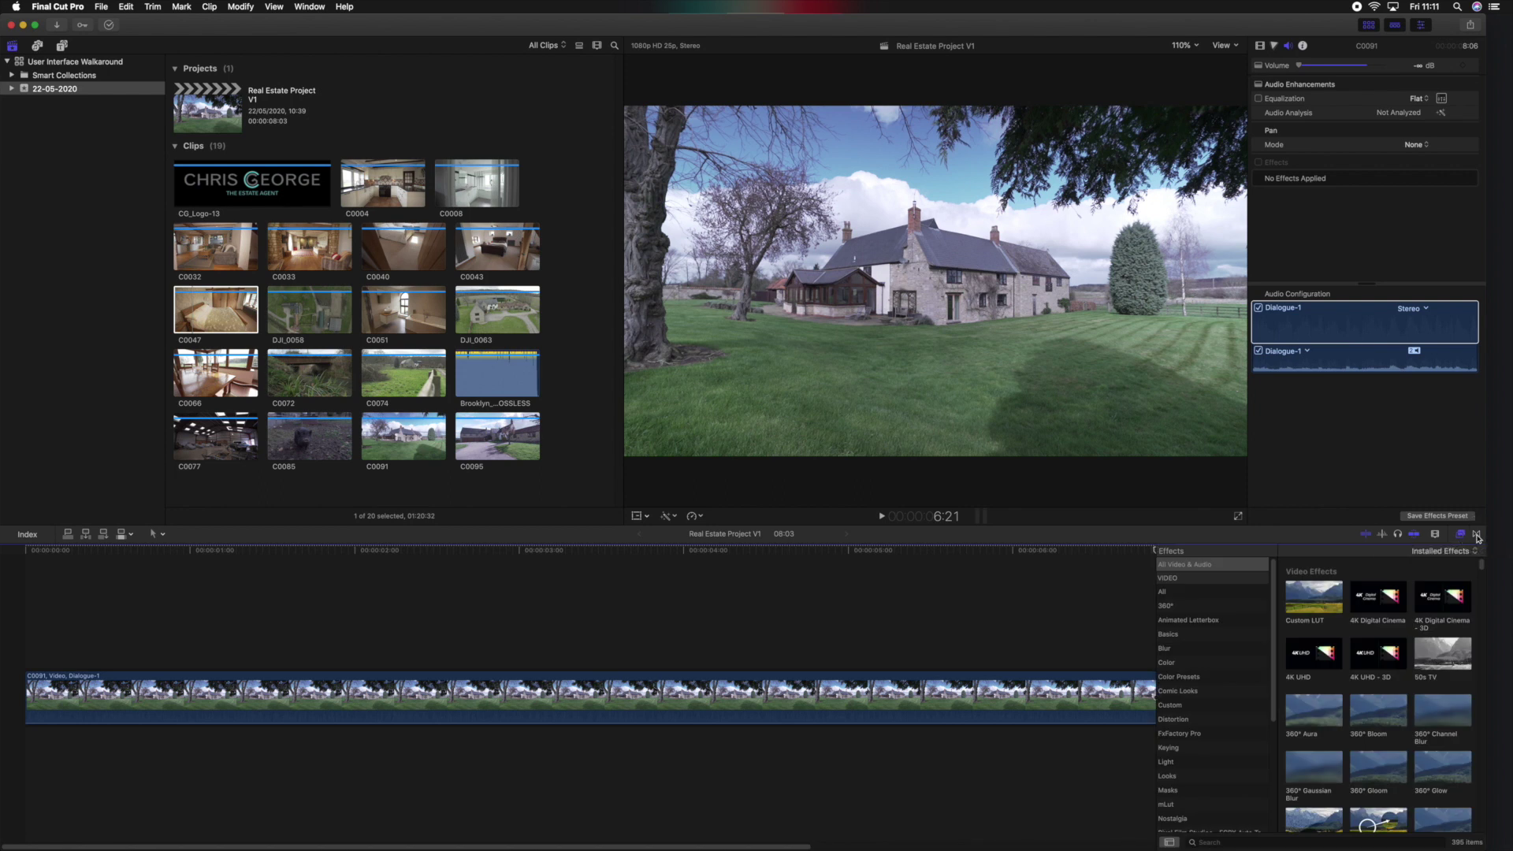
left_click(1476, 536)
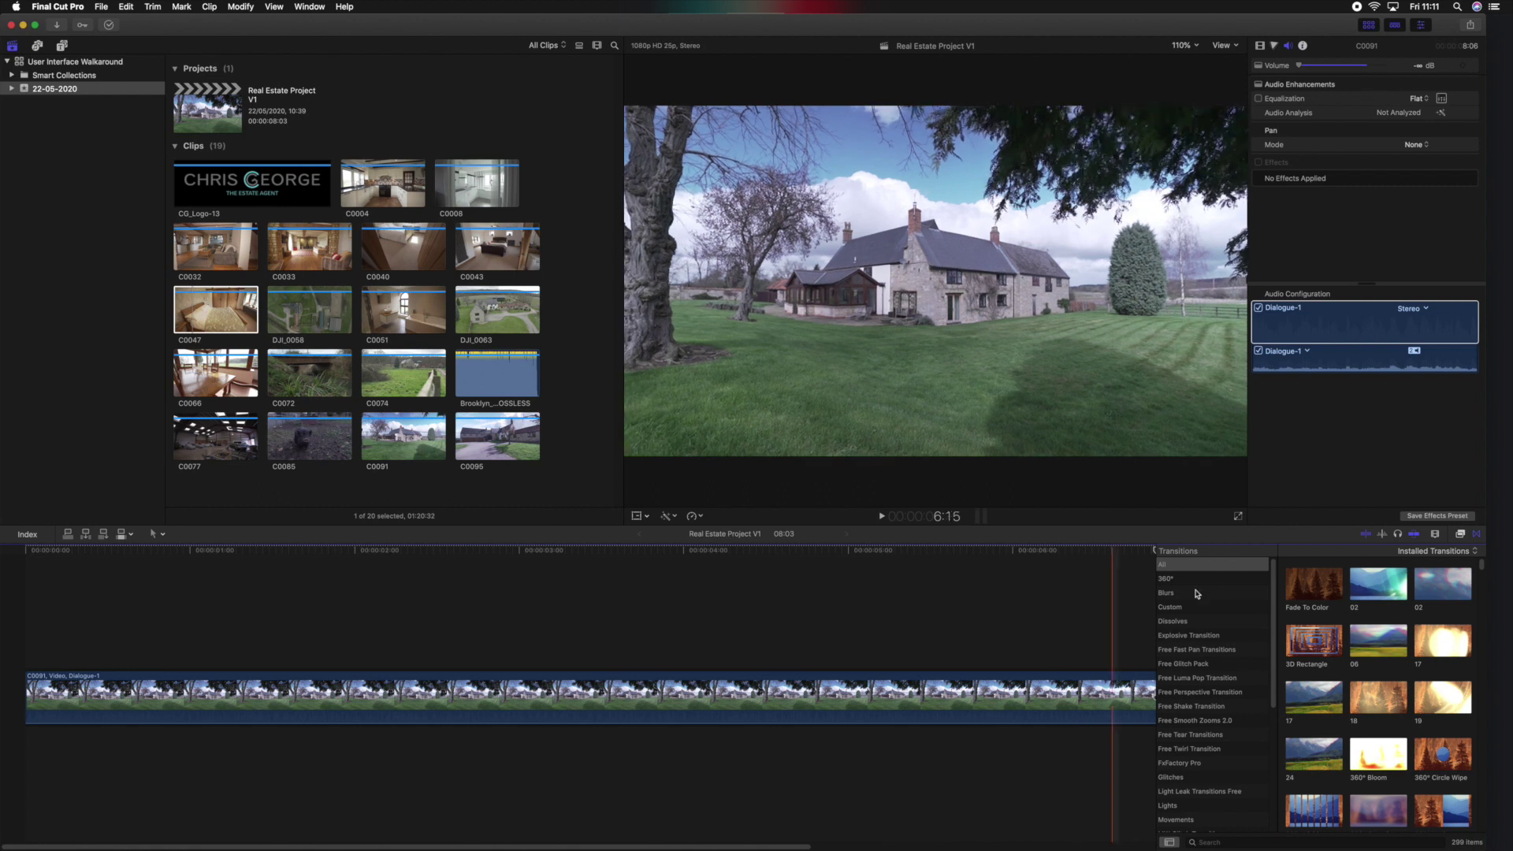
scroll(1194, 623, "down", 5)
scroll(1201, 664, "down", 4)
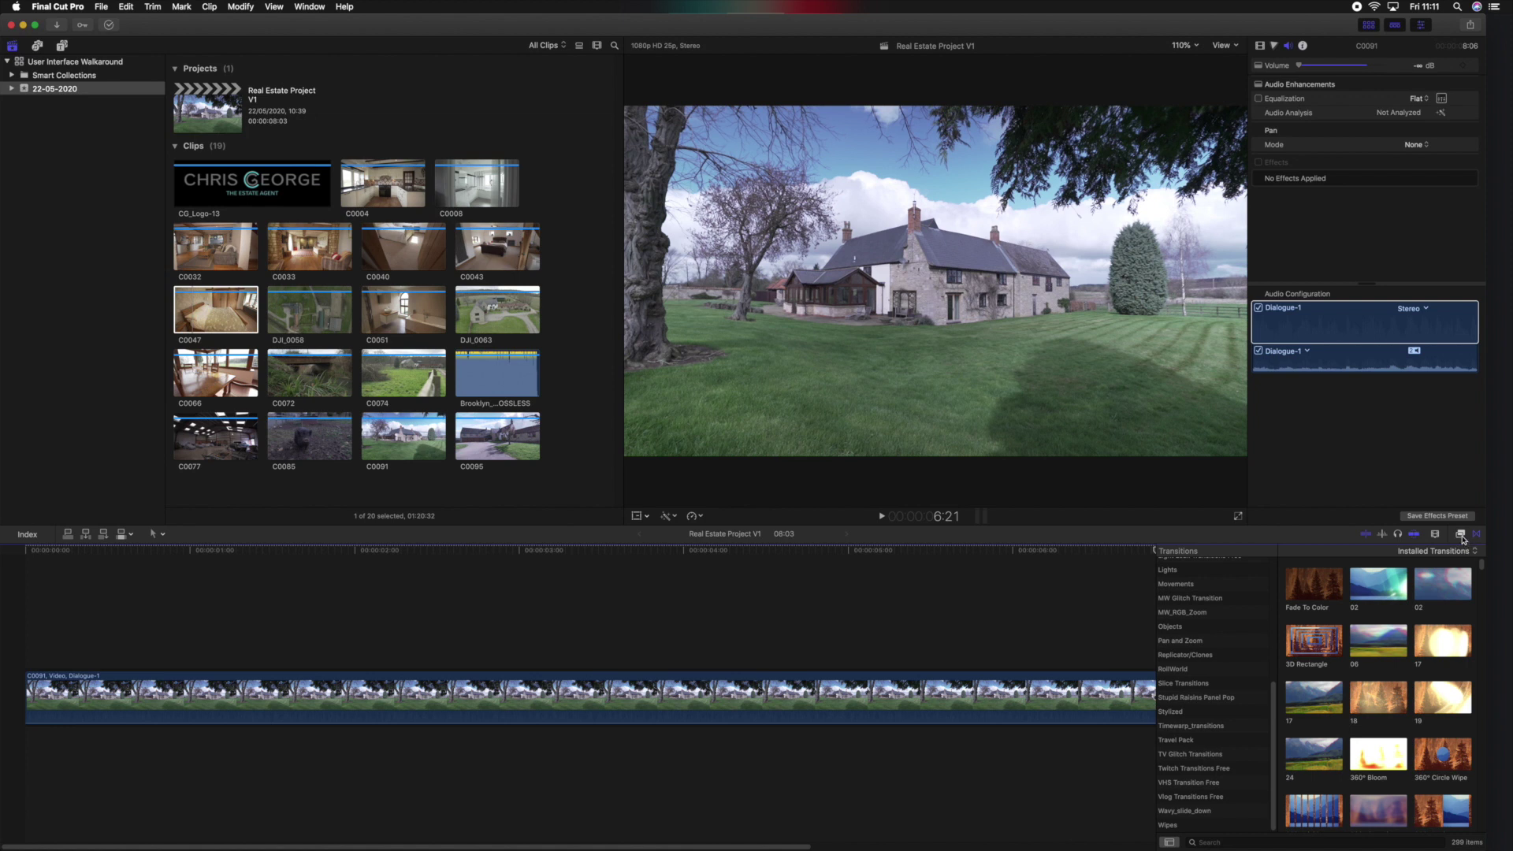
key("super+5")
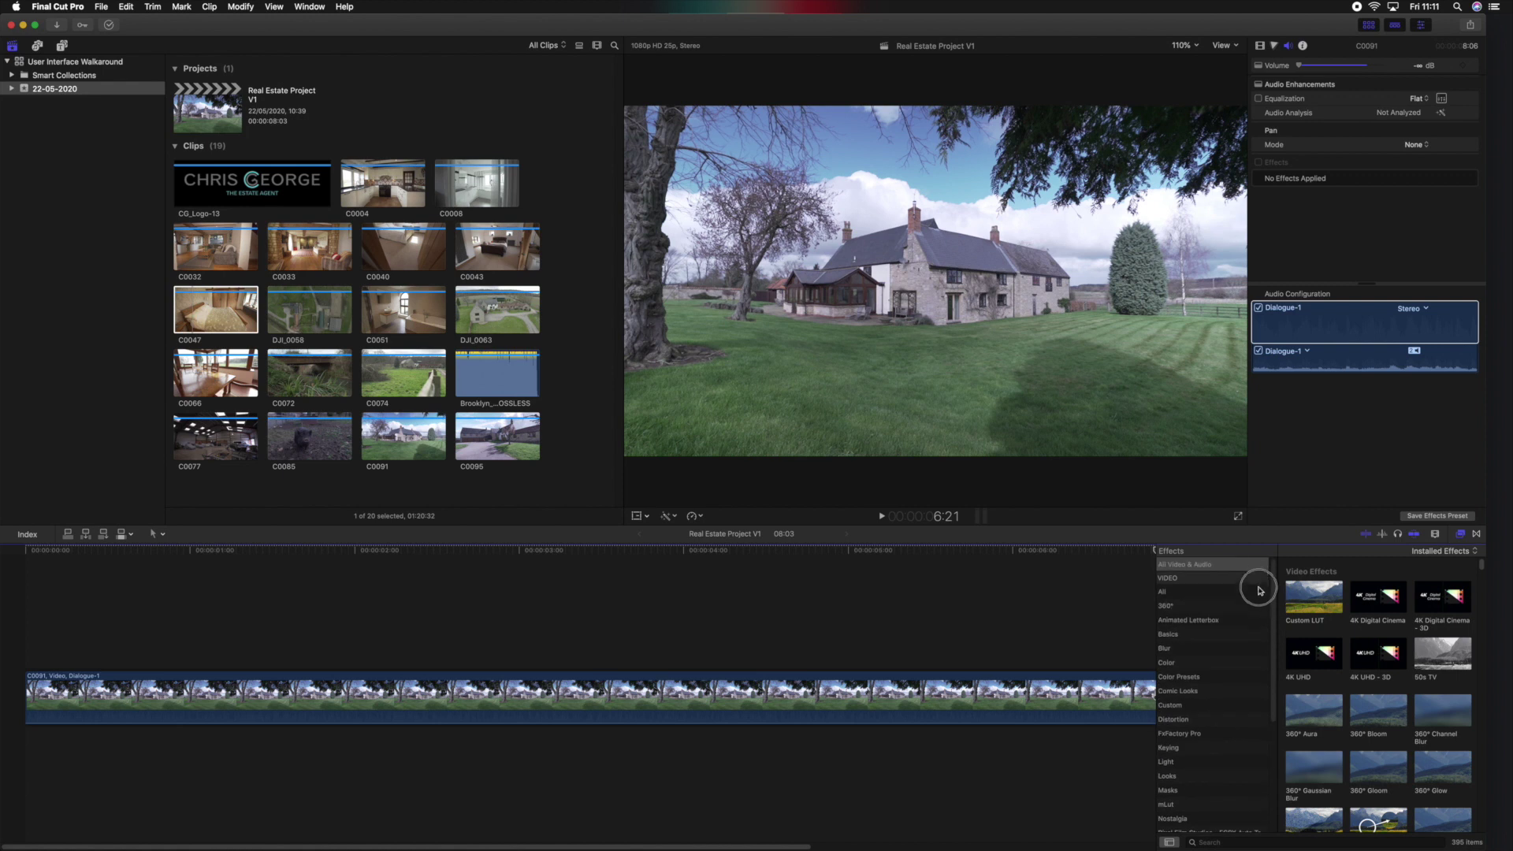
left_click(1460, 535)
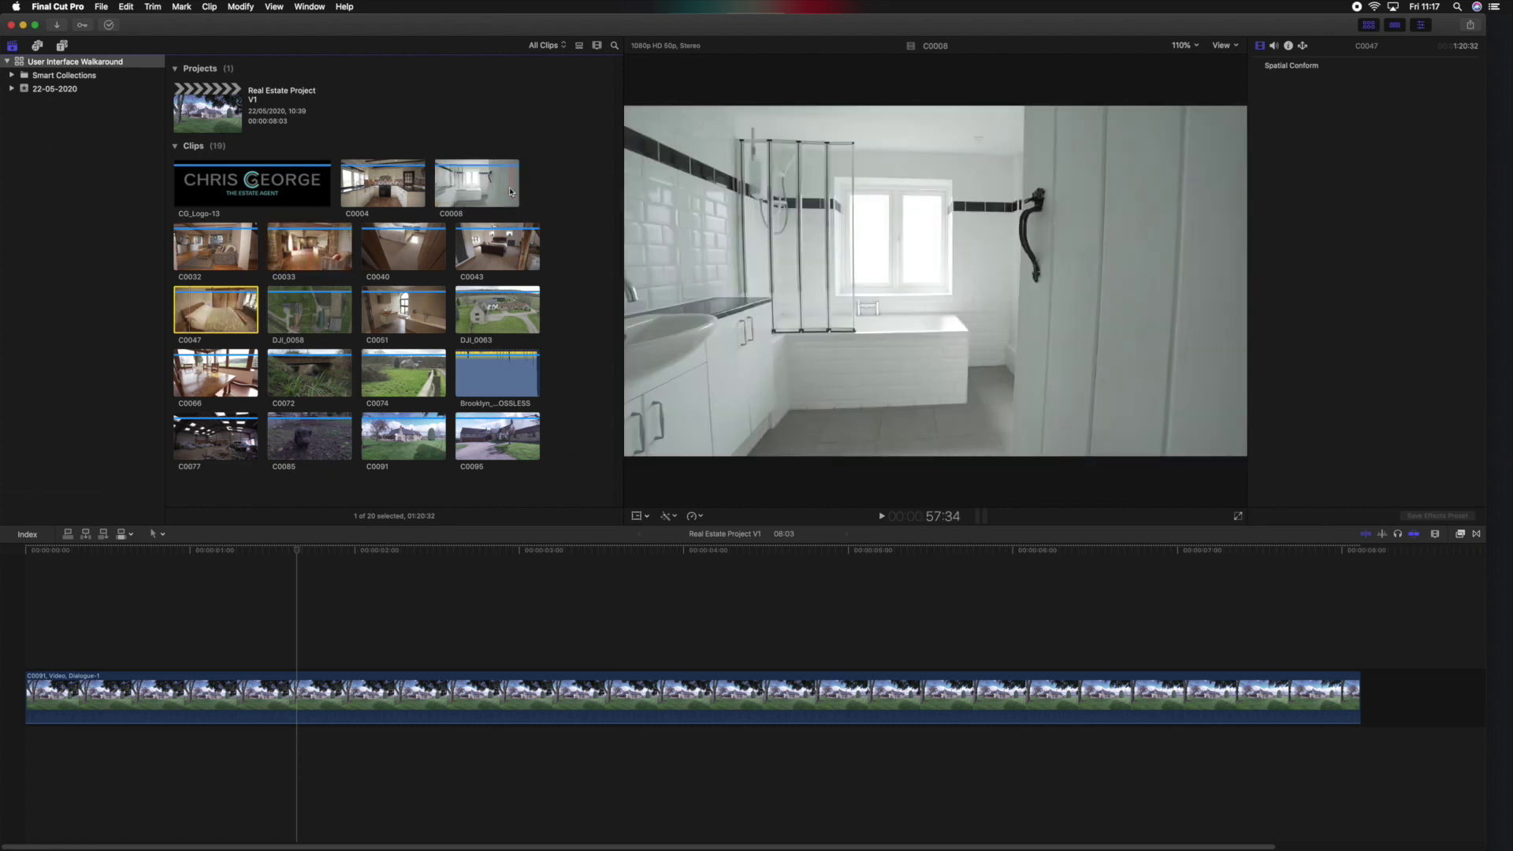
Step: Show clip C0091's Compositing and Transform properties in the Video inspector
left_click(298, 551)
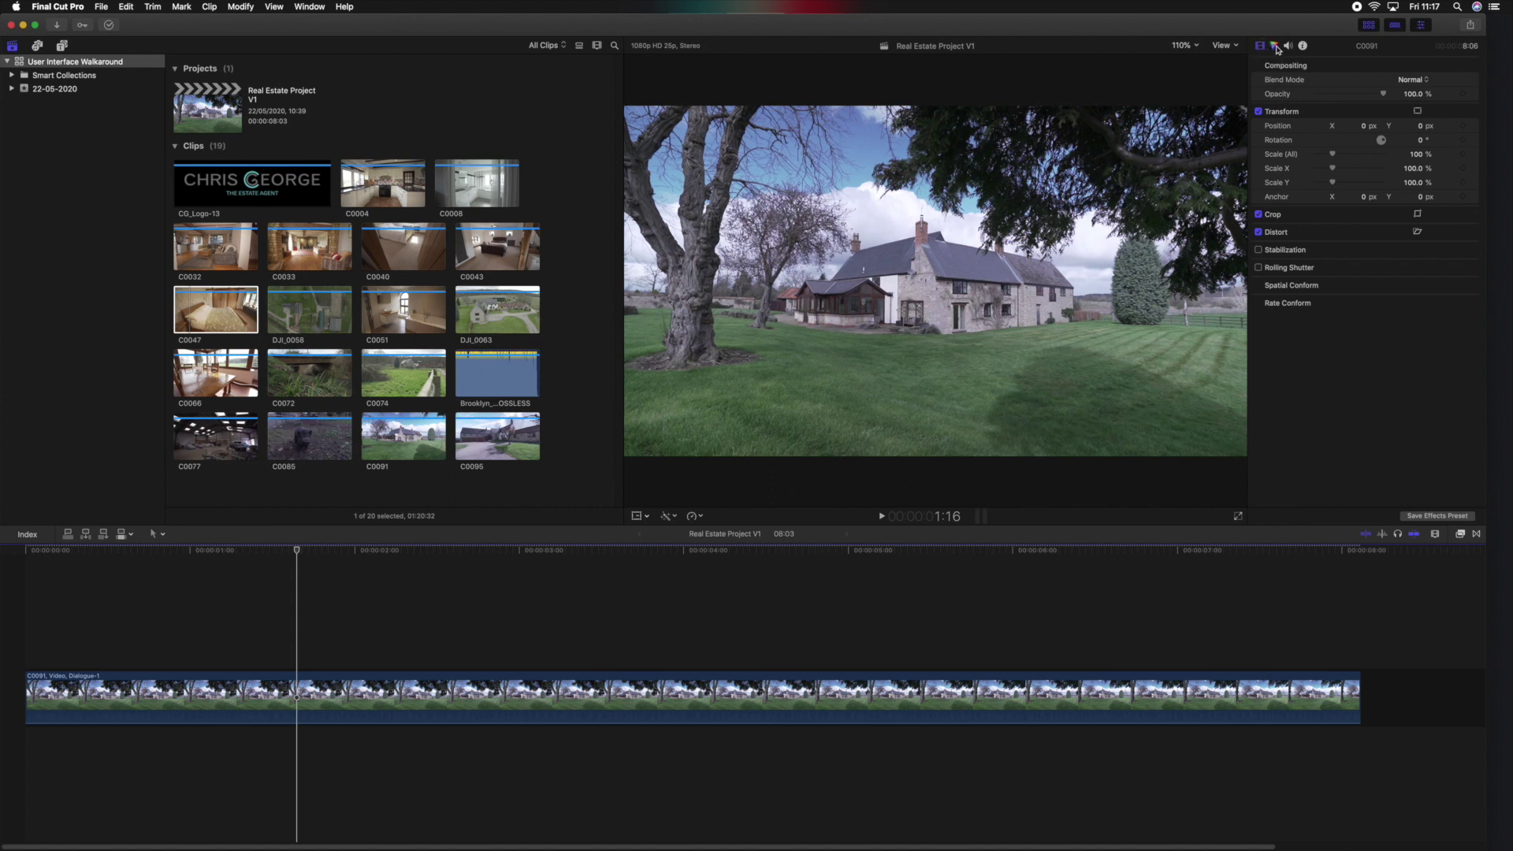
Step: Show C0091's audio settings, move the playhead to 4:13, and open the transitions browser
left_click(1273, 47)
key("ctrl+super+4")
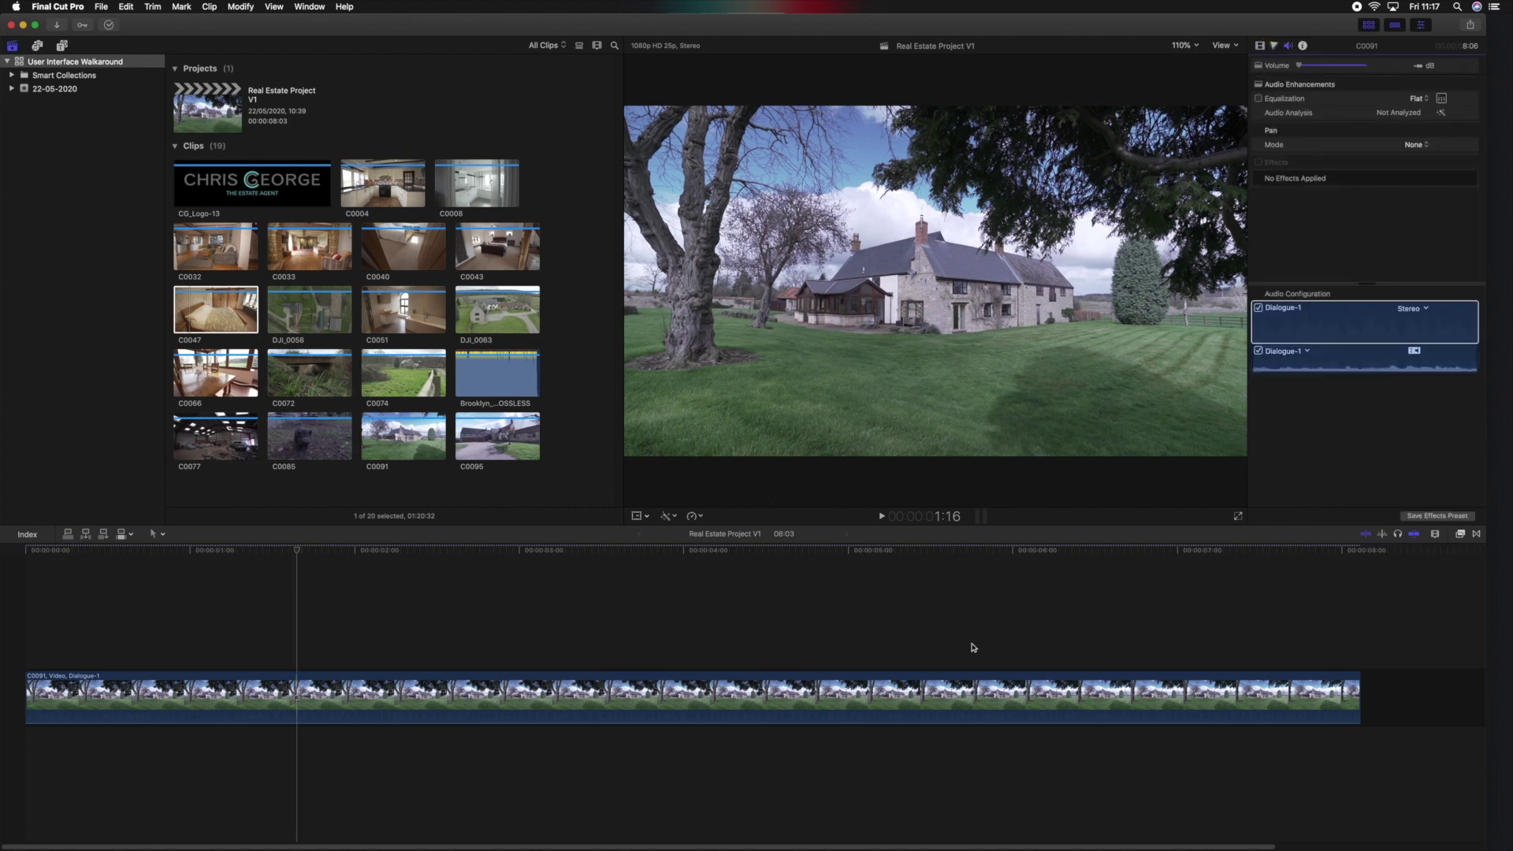
left_click(770, 612)
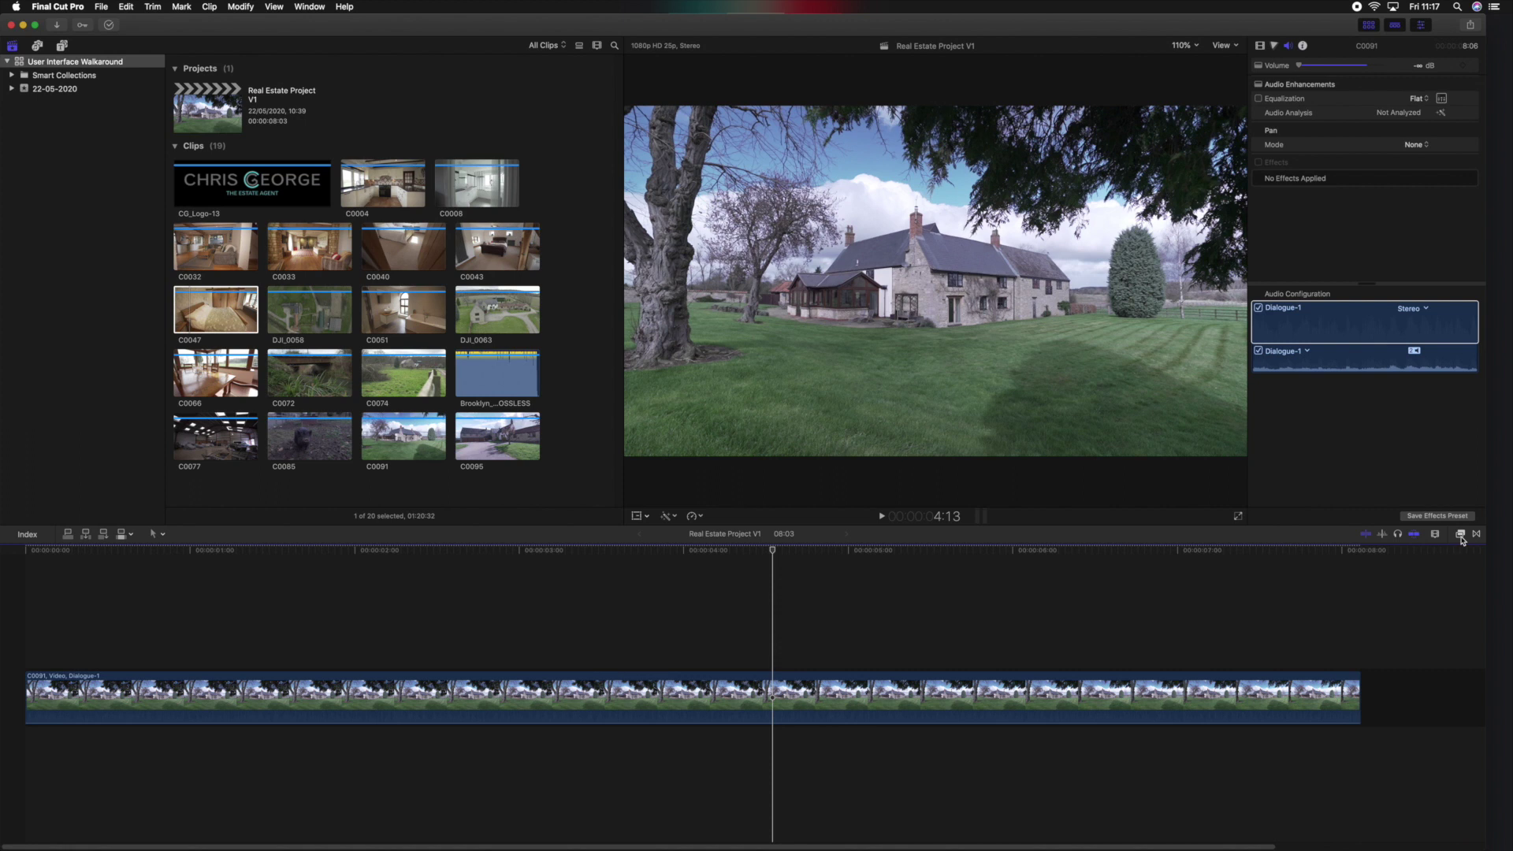
key("super+5")
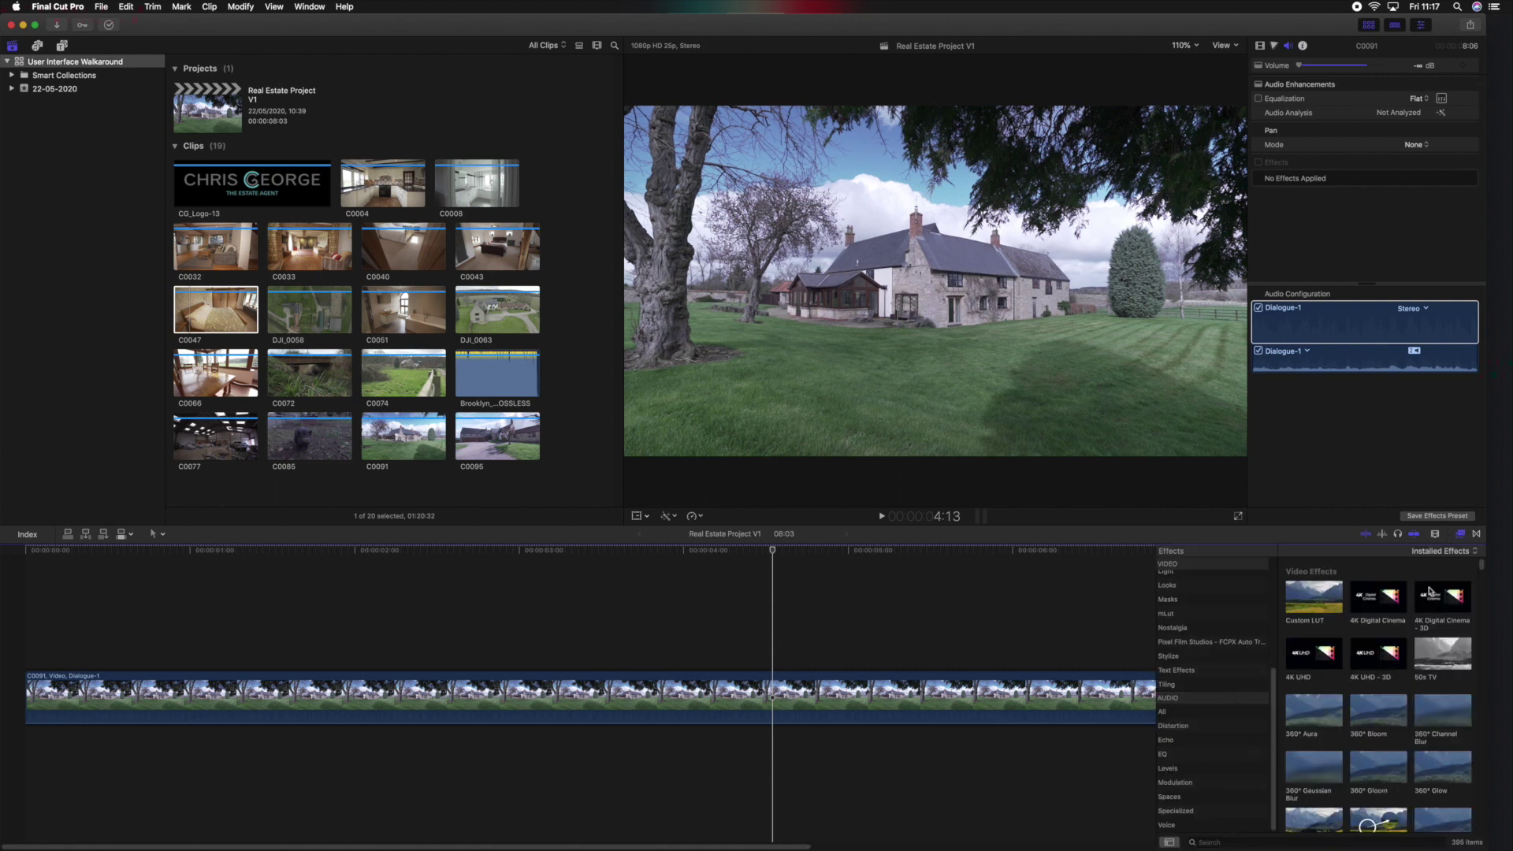
left_click(1475, 536)
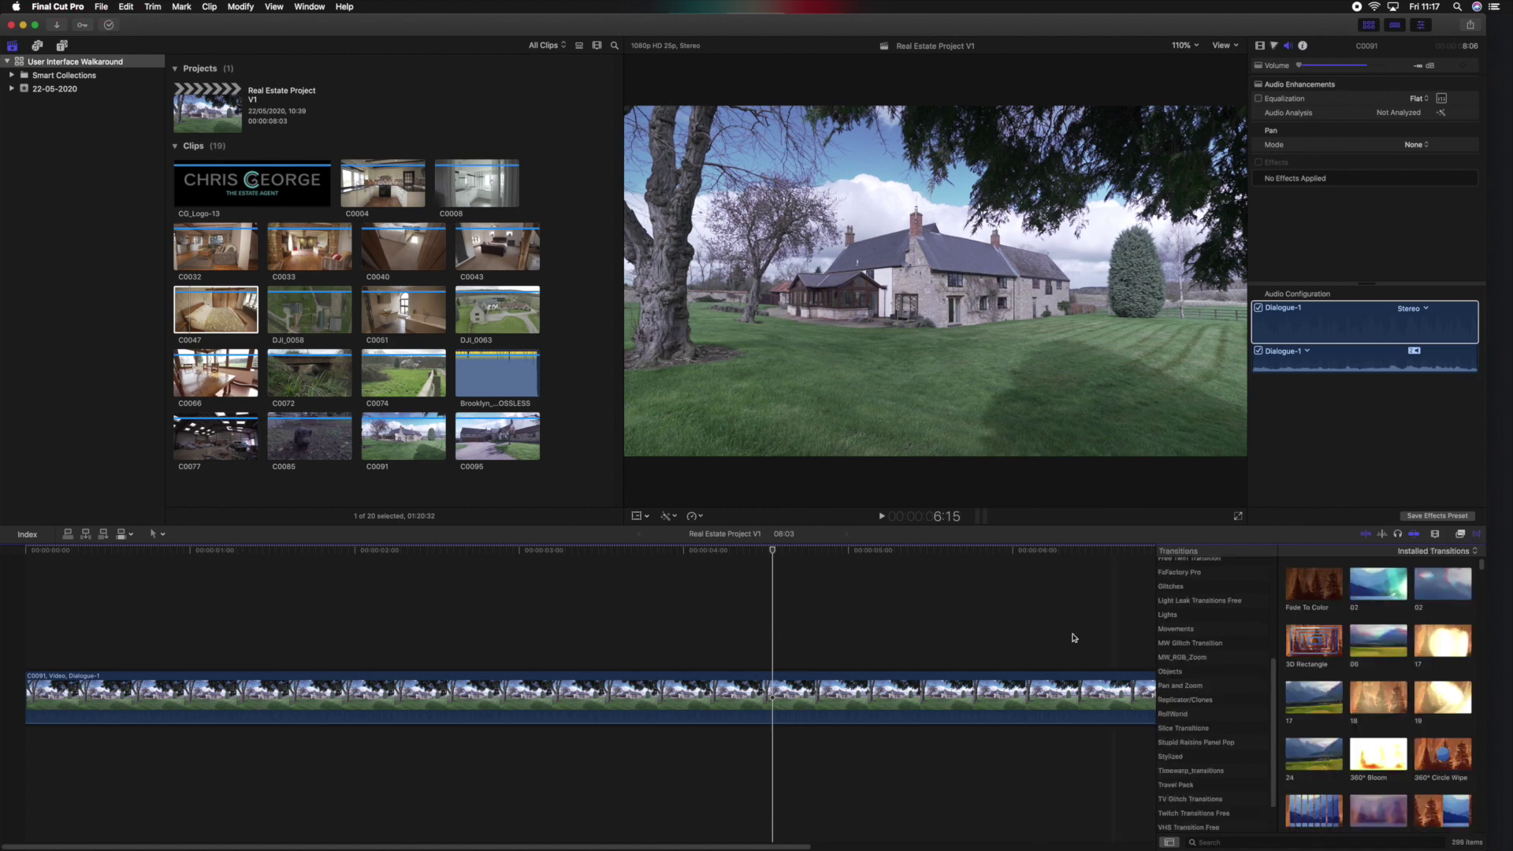